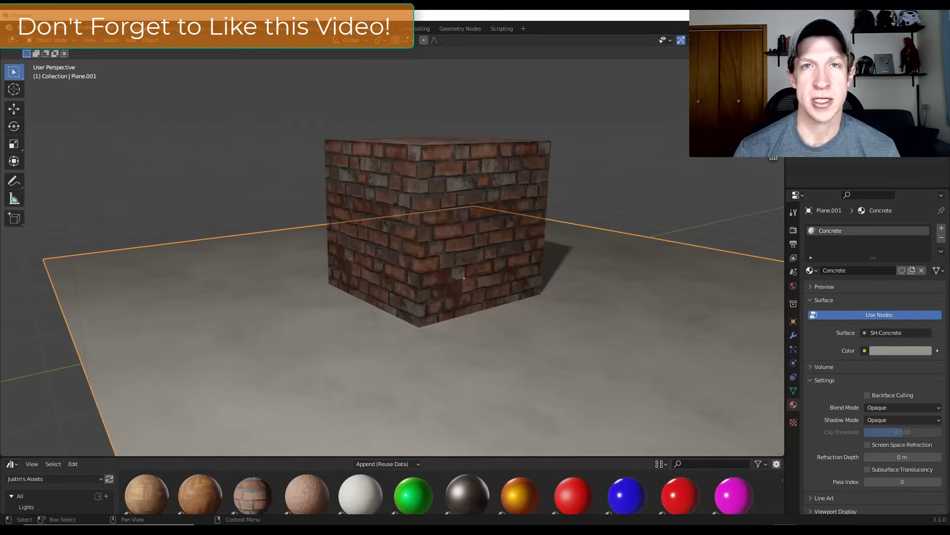
Examine the brick cube and its contact with the concrete floor from several angles, returning to Blender from the reference photo in the browser
click(327, 160)
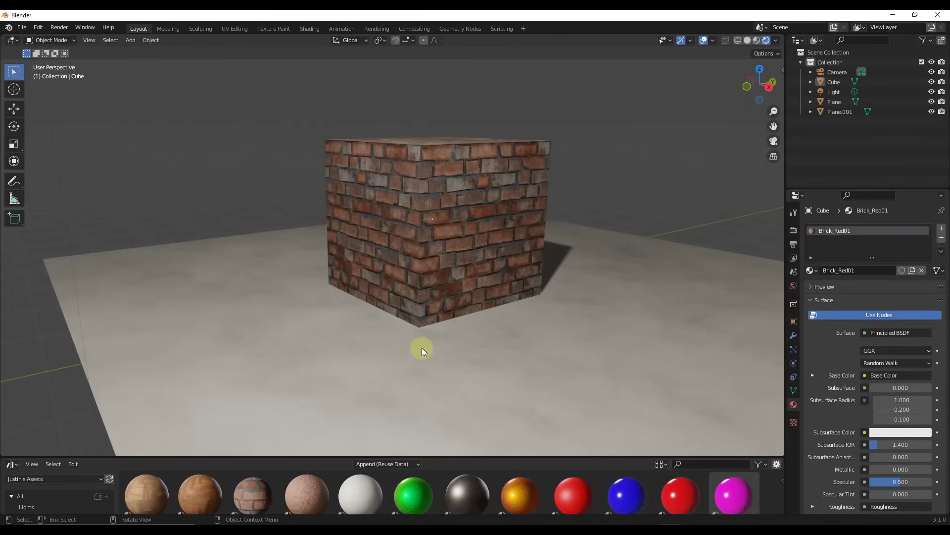
mouse_move(588, 297)
middle_down()
mouse_move(486, 297)
mouse_move(586, 291)
middle_up()
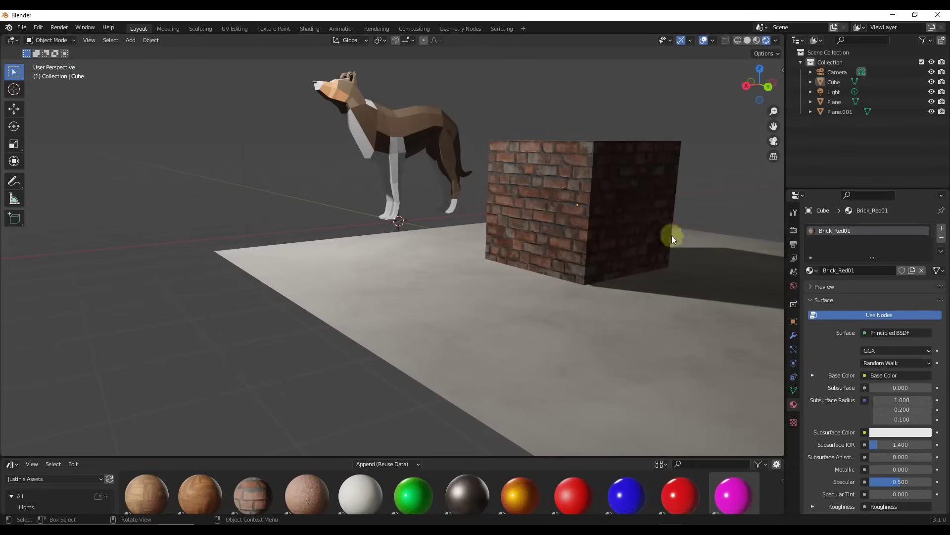
scroll(683, 231, down, 4)
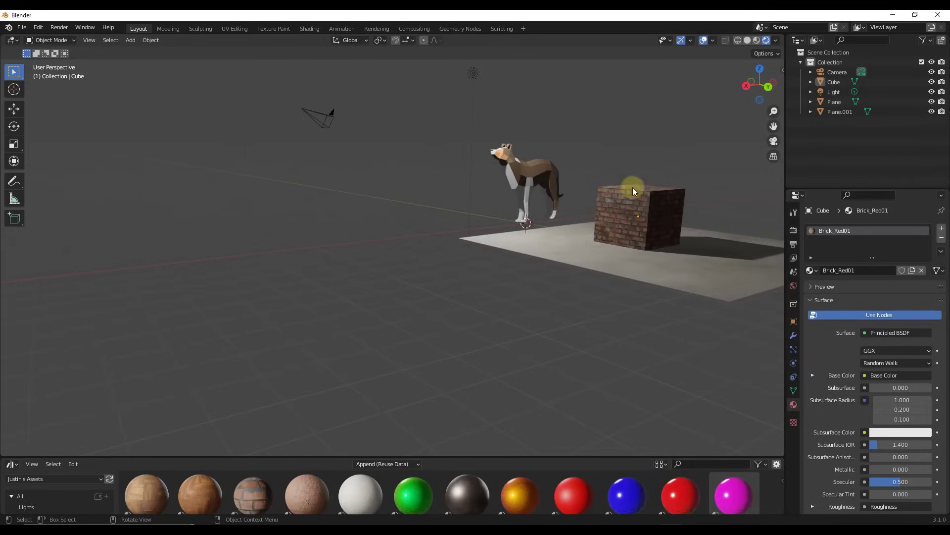
middle_drag(520, 212, 644, 195)
scroll(644, 195, up, 4)
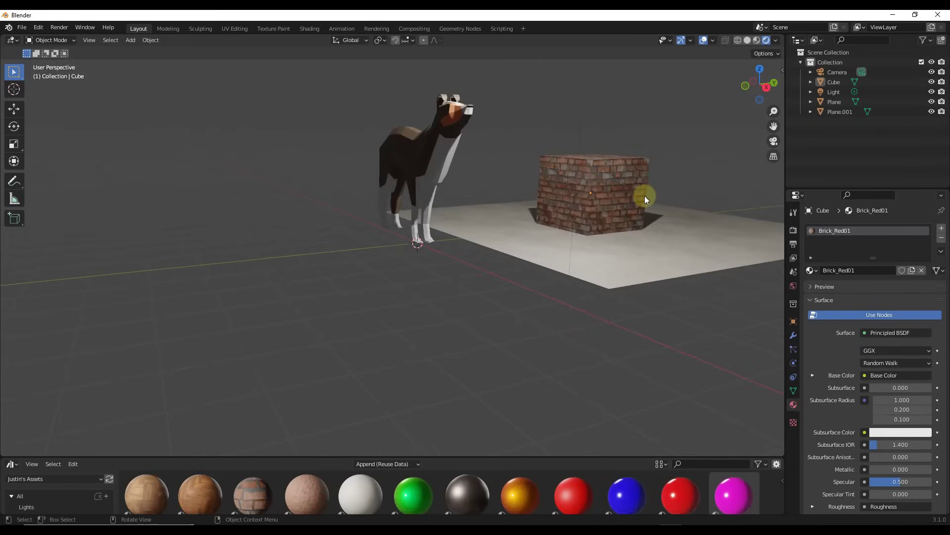
scroll(644, 195, up, 6)
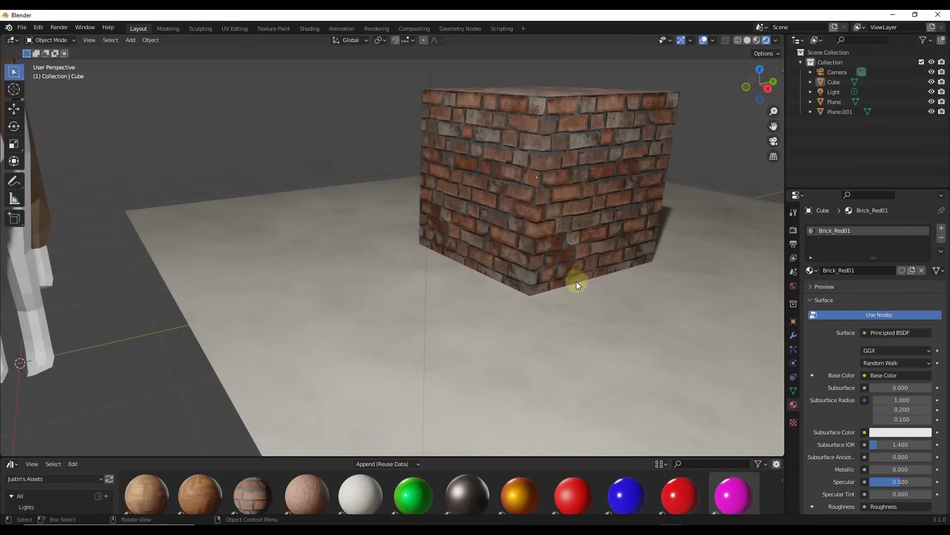
scroll(546, 289, up, 2)
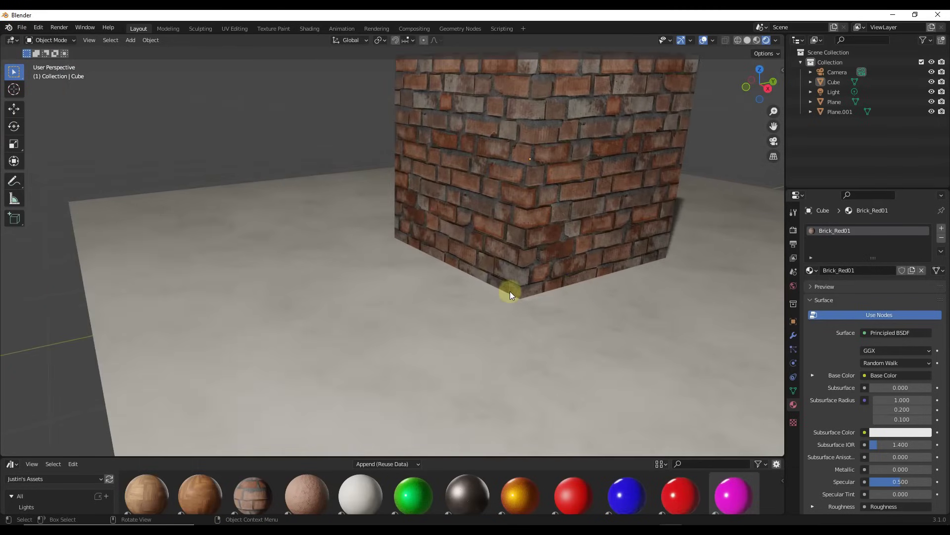
middle_drag(469, 286, 600, 223)
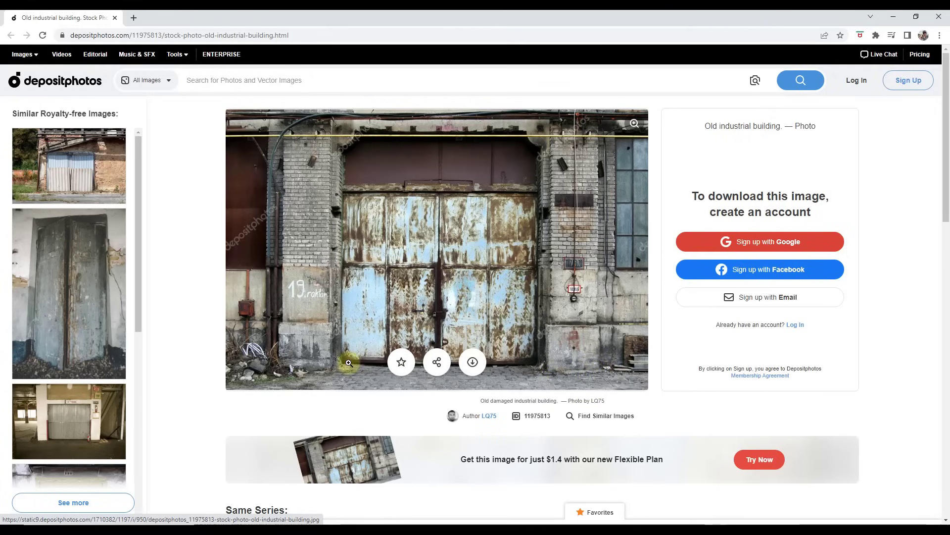
click(893, 16)
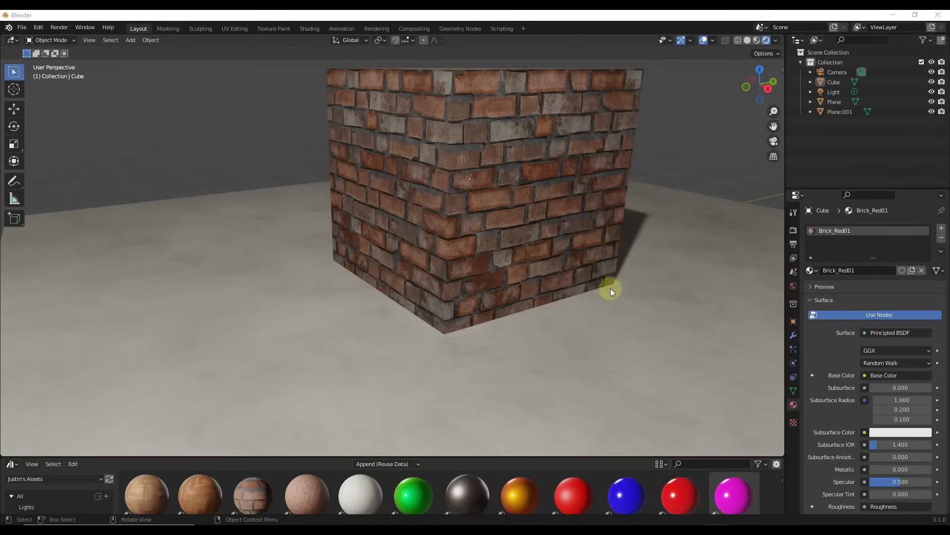
middle_drag(413, 325, 451, 286)
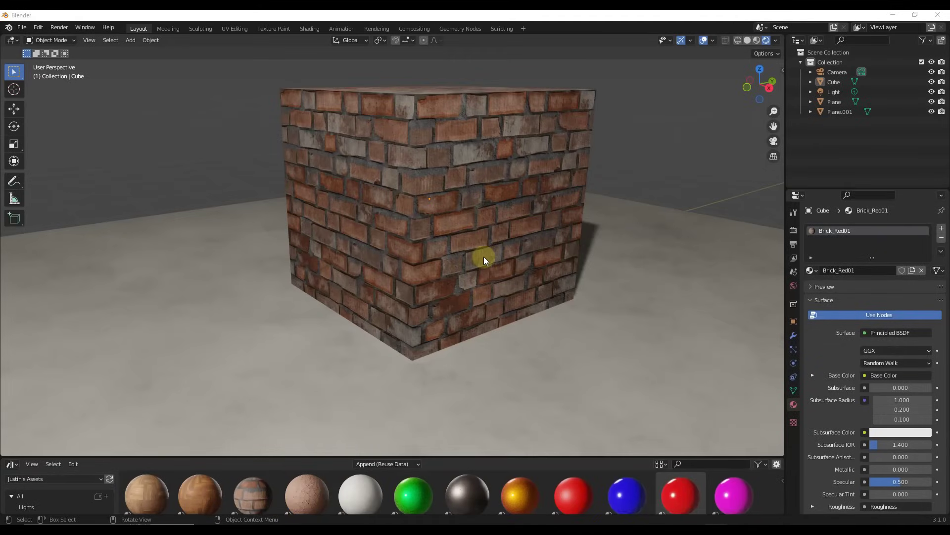
middle_drag(483, 256, 529, 242)
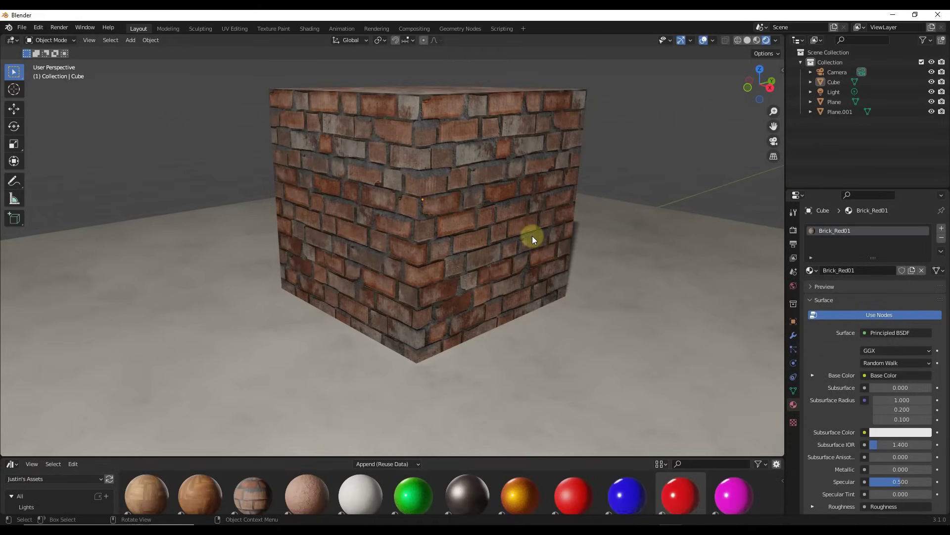
Switch to the Shading workspace, select the brick cube and move its Material Output node away from the Principled BSDF
click(311, 29)
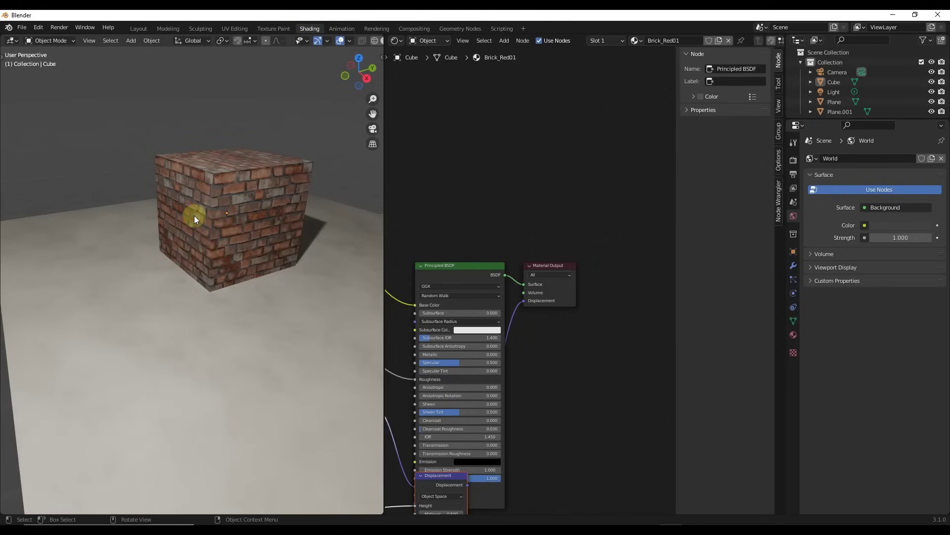
middle_drag(194, 216, 274, 177)
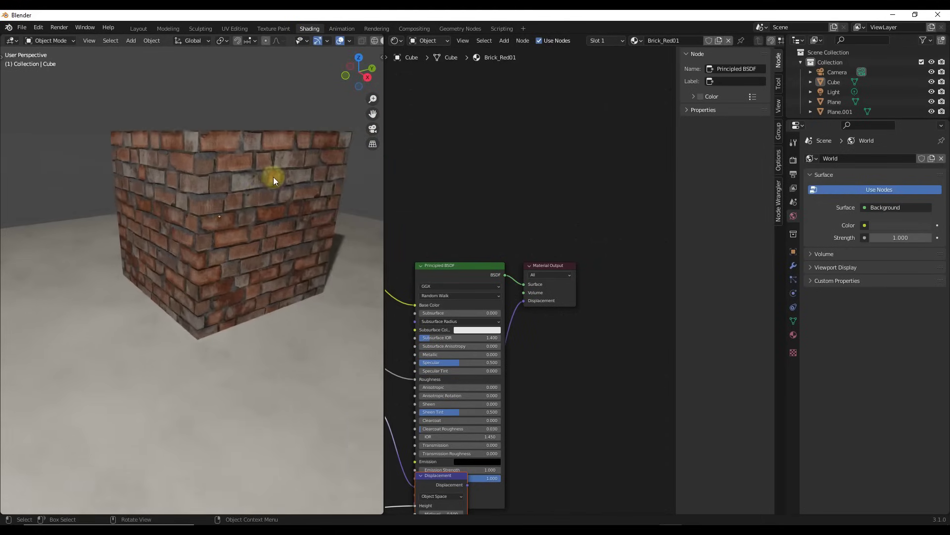
click(247, 195)
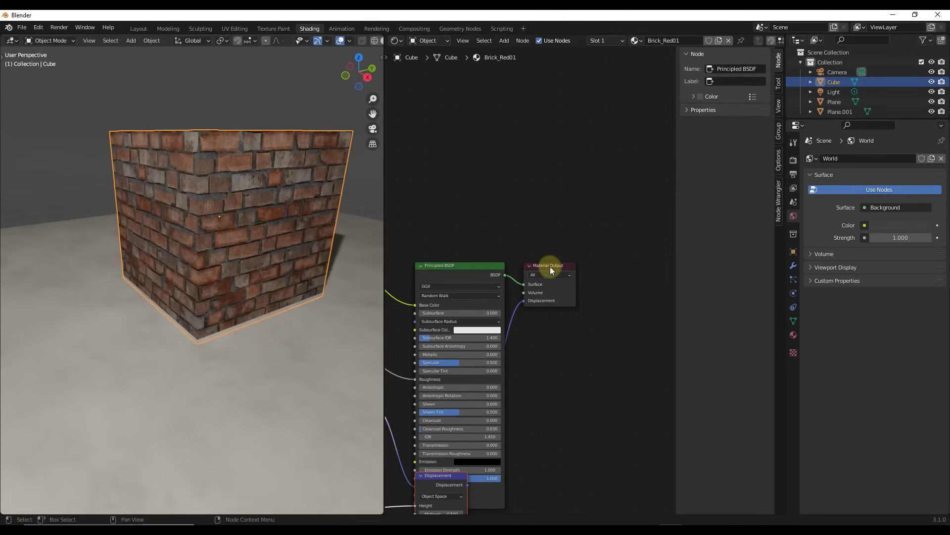
drag(551, 267, 630, 219)
scroll(607, 354, down, 2)
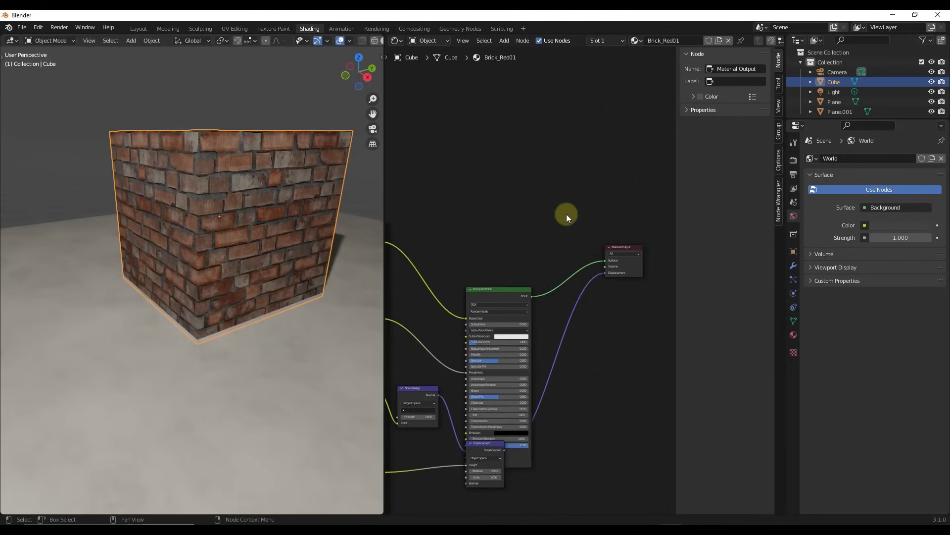
scroll(567, 214, down, 1)
Add an Ambient Occlusion node above the Principled BSDF in the Brick_Red01 material
key(shift+a)
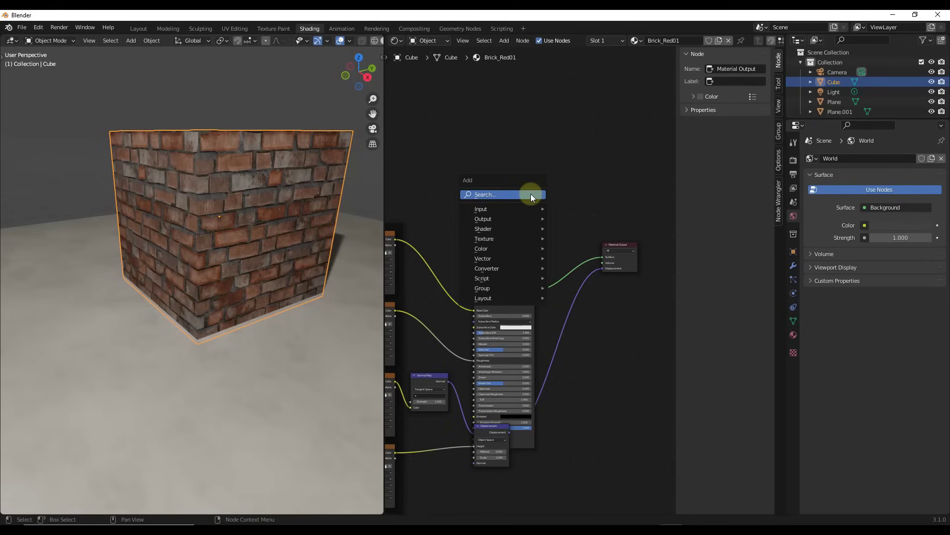
click(530, 194)
click(574, 213)
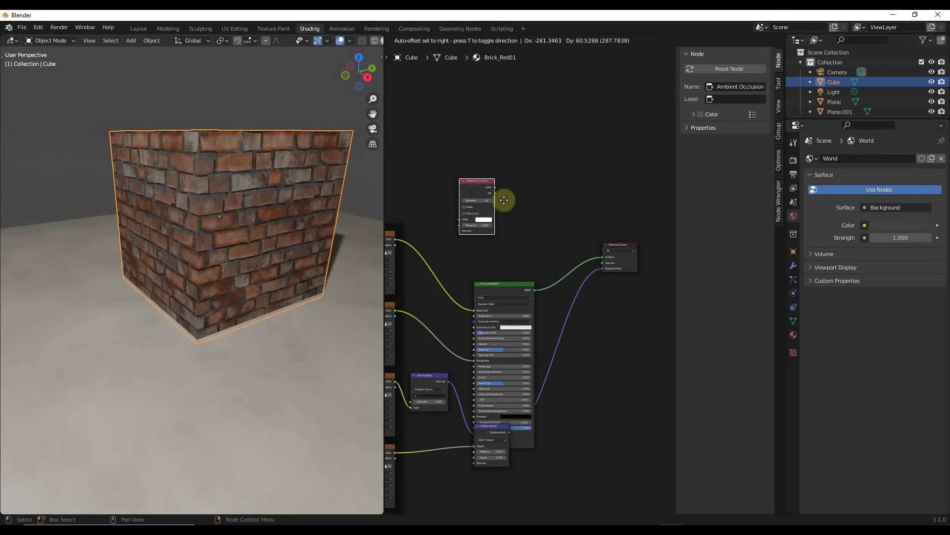
click(520, 201)
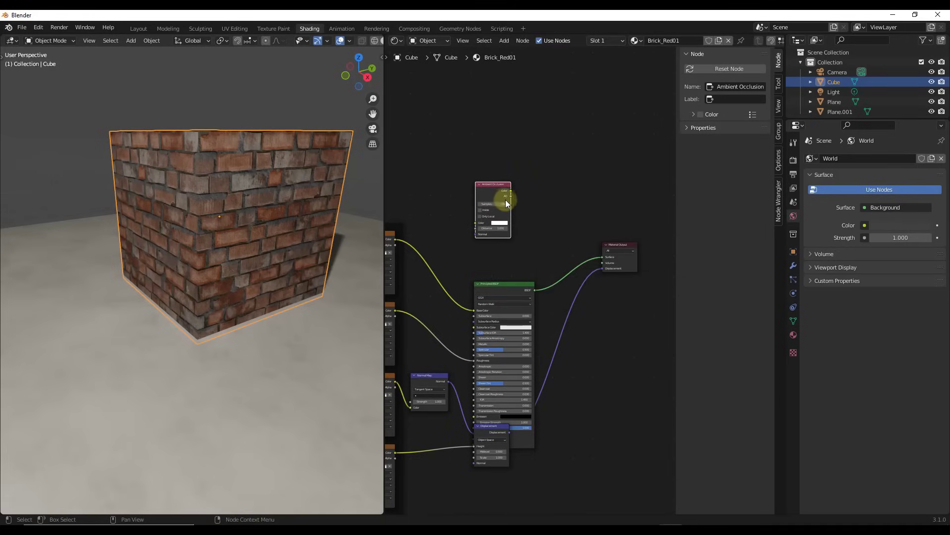
scroll(506, 200, up, 4)
scroll(509, 198, down, 4)
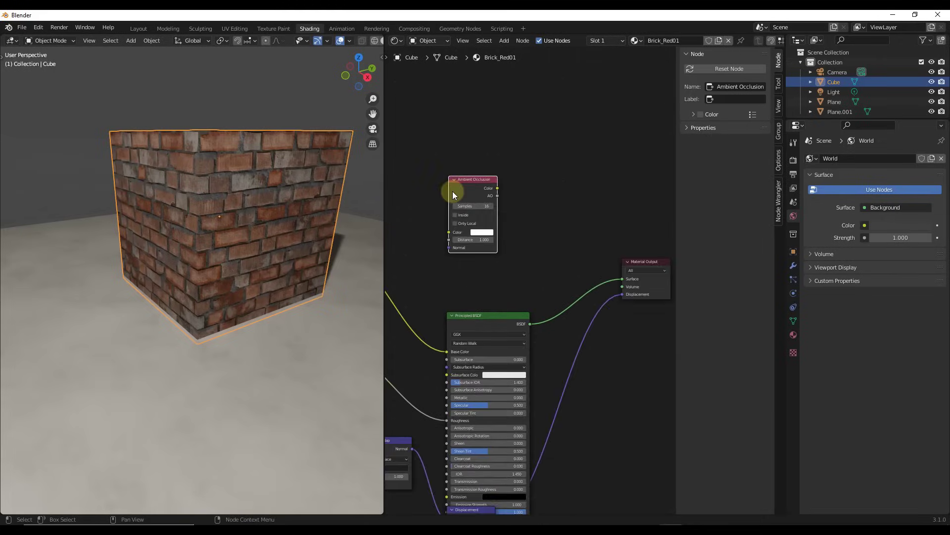
Connect the Ambient Occlusion node's AO output to the Material Output's Surface input and move the Displacement node aside
drag(487, 196, 588, 260)
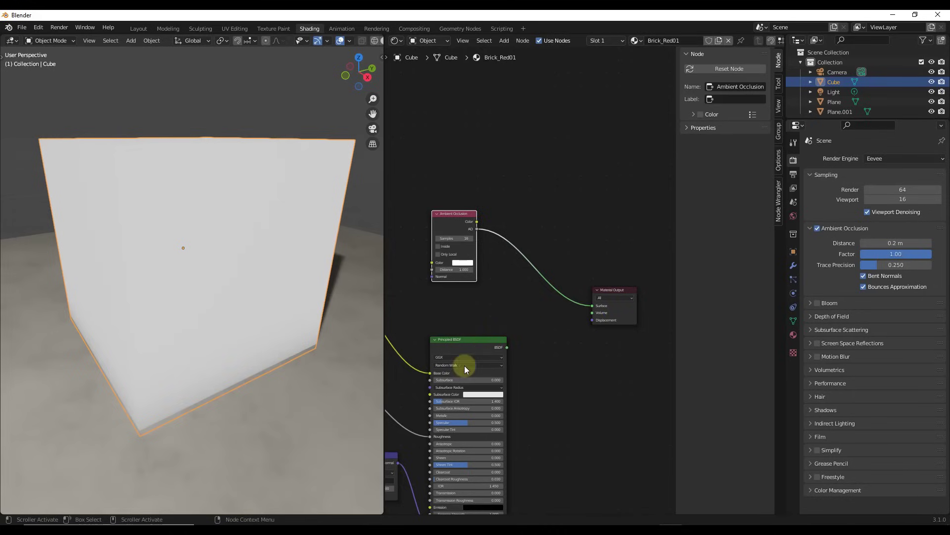
scroll(480, 290, down, 2)
scroll(480, 290, up, 1)
drag(456, 479, 545, 495)
scroll(518, 220, up, 1)
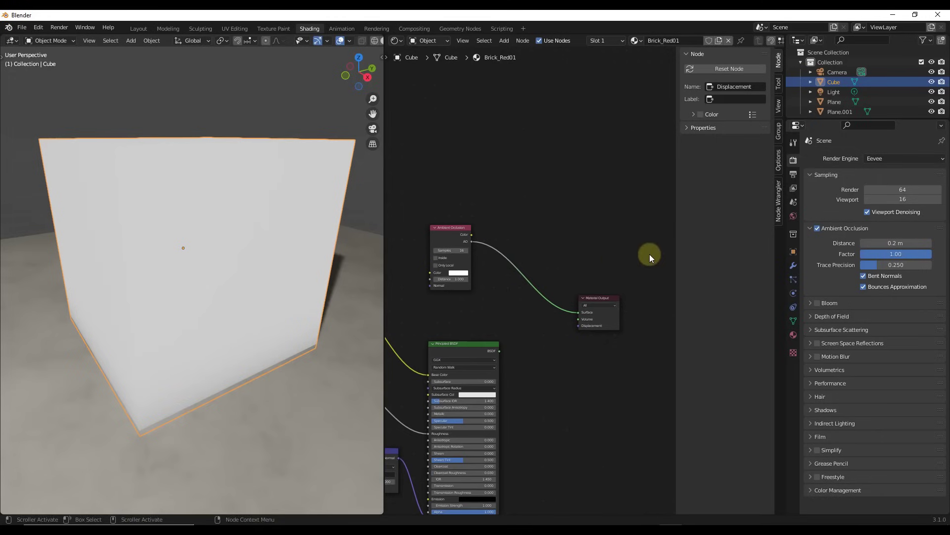
Switch Eevee's Ambient Occlusion render setting off and on repeatedly to compare the shading along the cube's base
click(817, 228)
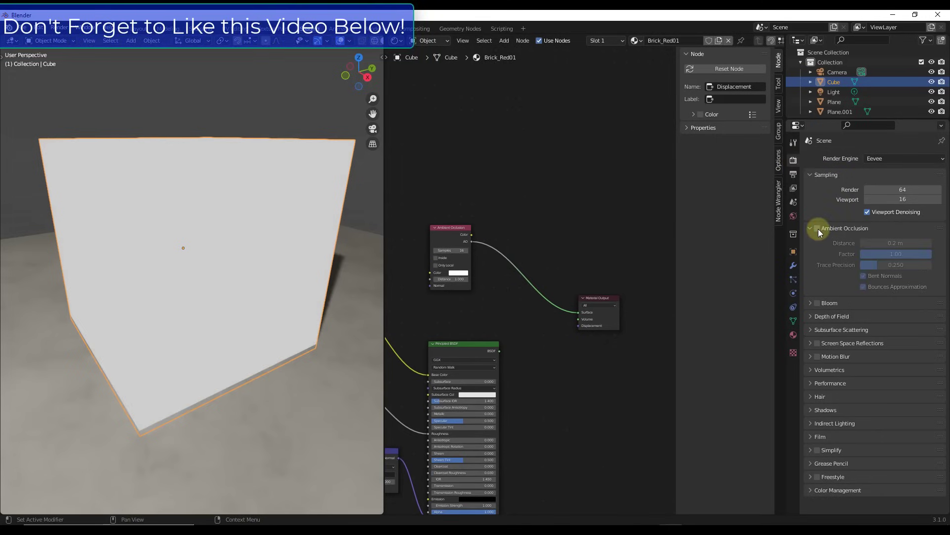
click(818, 229)
click(818, 228)
click(817, 228)
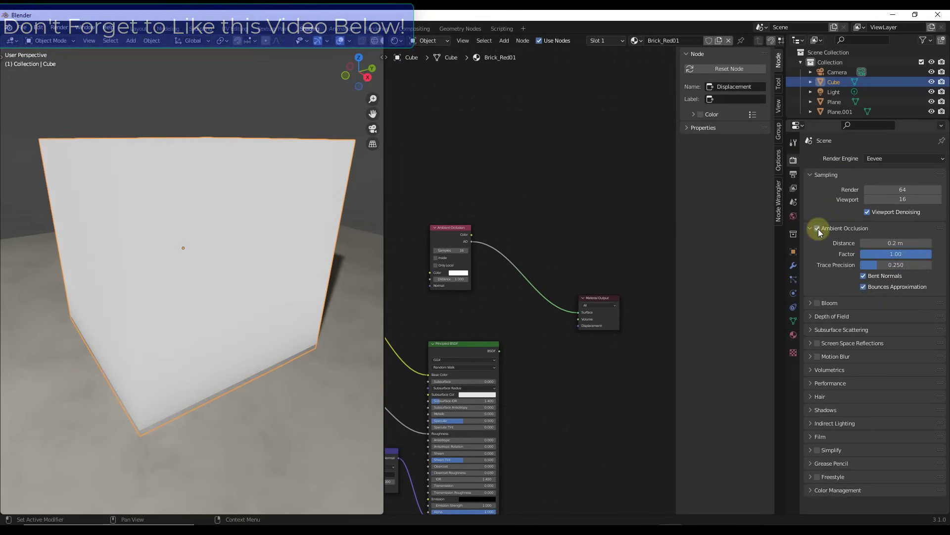
click(818, 228)
click(819, 229)
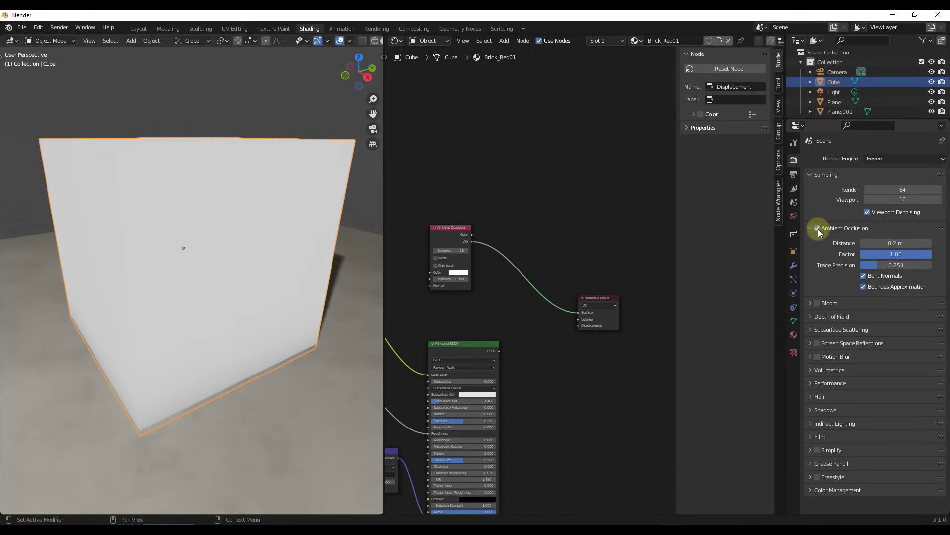
scroll(51, 423, up, 2)
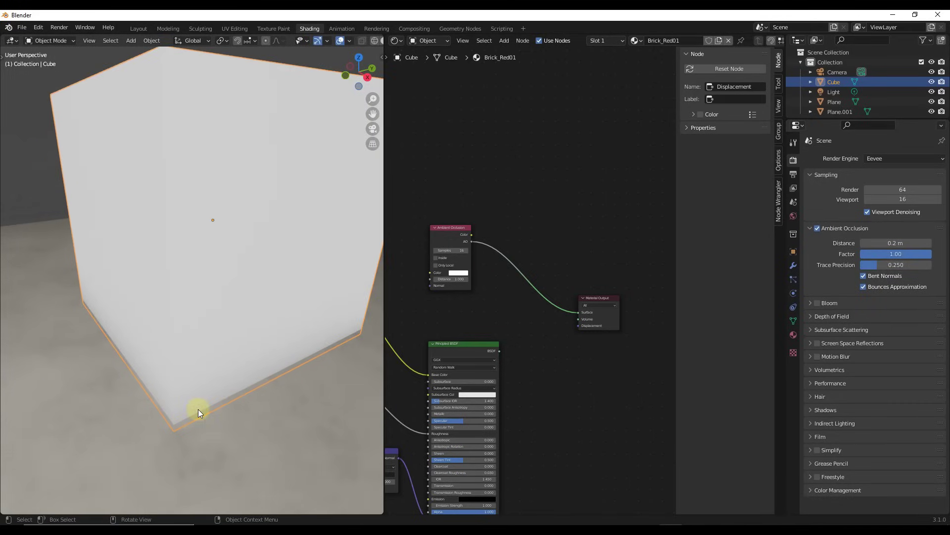
click(818, 228)
click(818, 229)
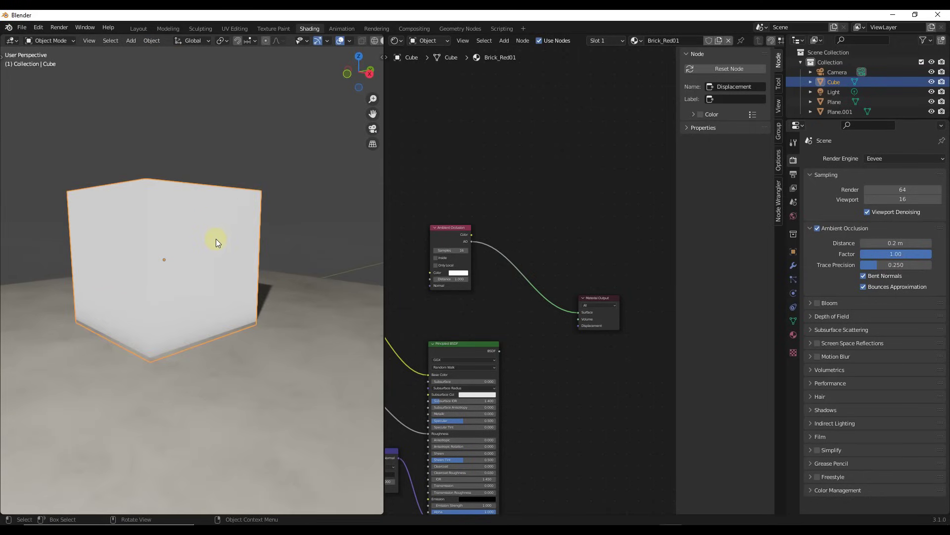
Add a vertical loop cut to the cube, slightly off the centre of its front face
key(Tab)
key(ctrl+r)
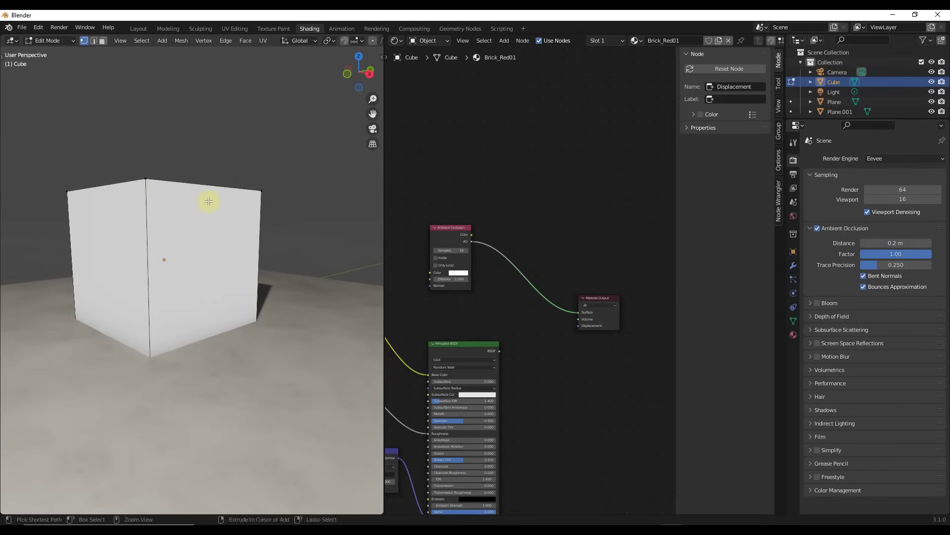
click(208, 188)
click(234, 214)
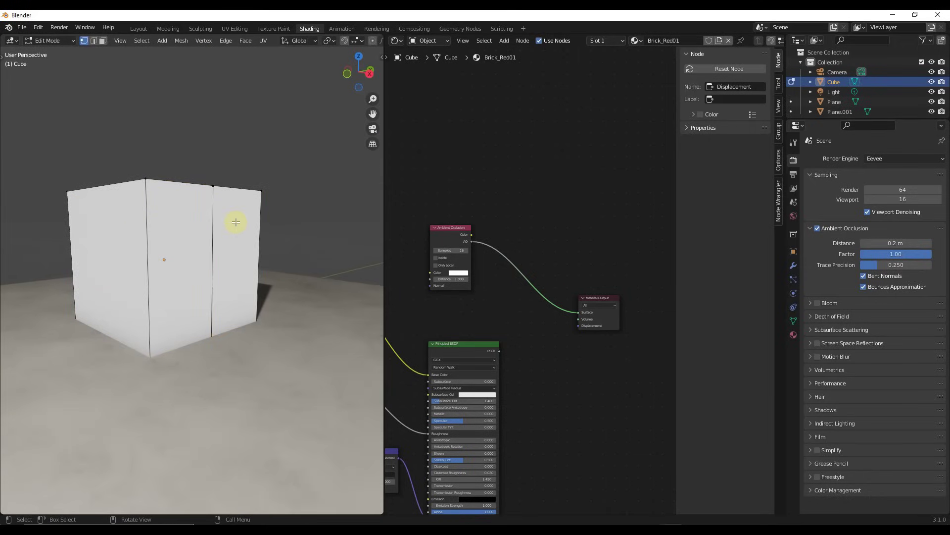
Extrude the narrower front face beside the loop cut outward about 0.76 m and inspect the shading in the inner corner
key(3)
click(234, 228)
key(e)
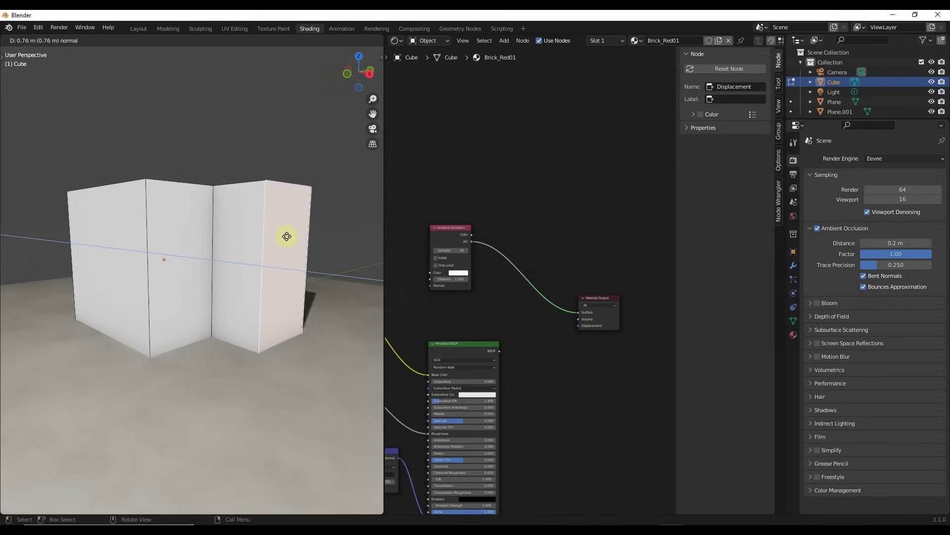
click(287, 231)
key(Tab)
scroll(214, 237, up, 3)
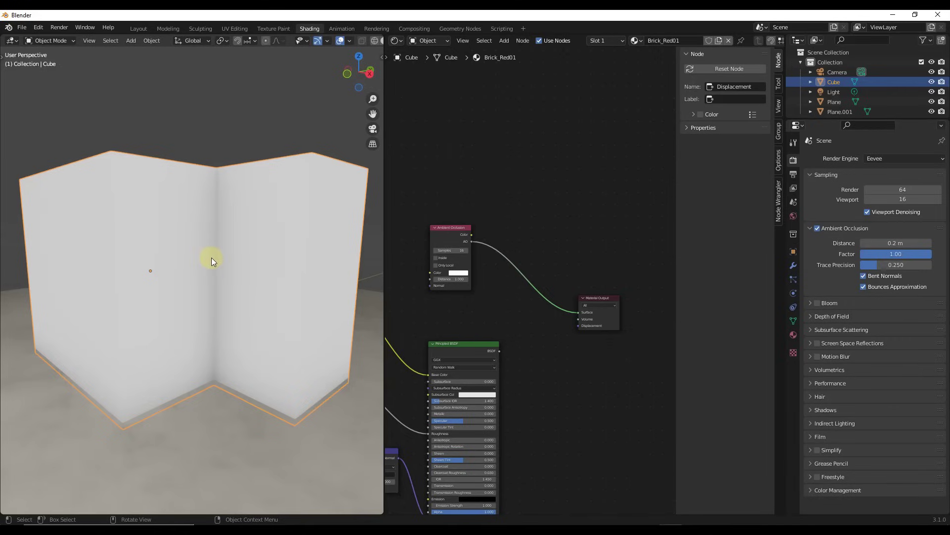
scroll(218, 238, up, 5)
scroll(222, 227, down, 4)
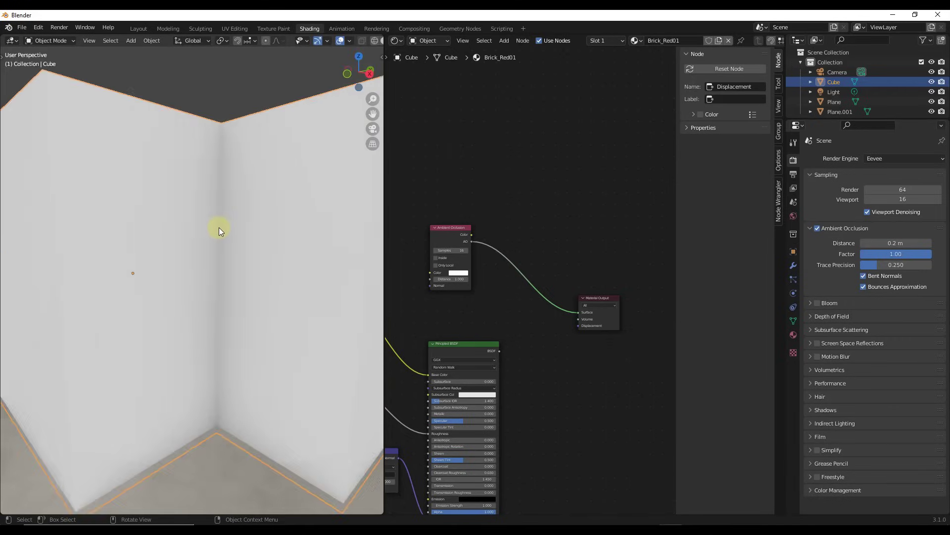
scroll(451, 286, up, 1)
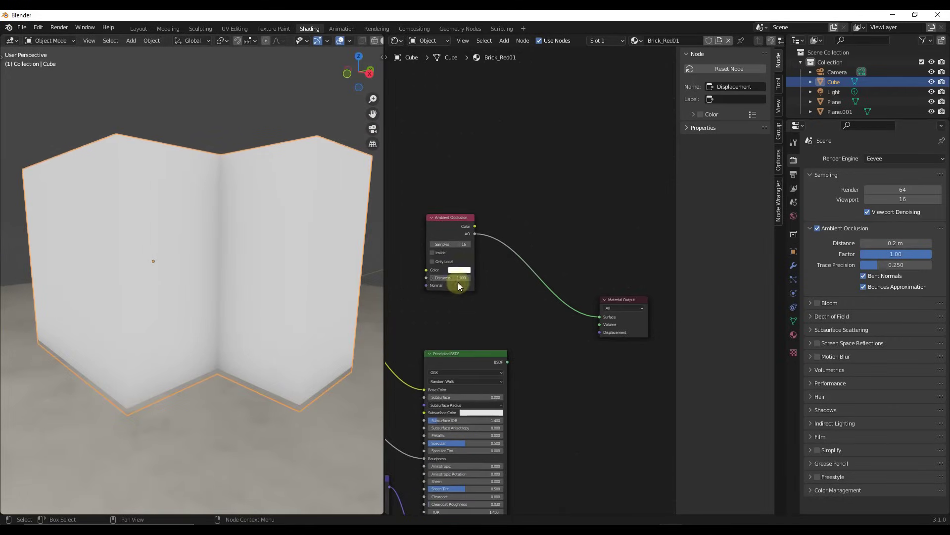
Set the Ambient Occlusion node's Distance to 1.200 and spread it and the Material Output node further apart
mouse_move(454, 278)
mouse_down()
mouse_move(501, 280)
mouse_move(438, 278)
mouse_move(464, 276)
mouse_up()
drag(455, 225, 435, 224)
drag(620, 299, 641, 284)
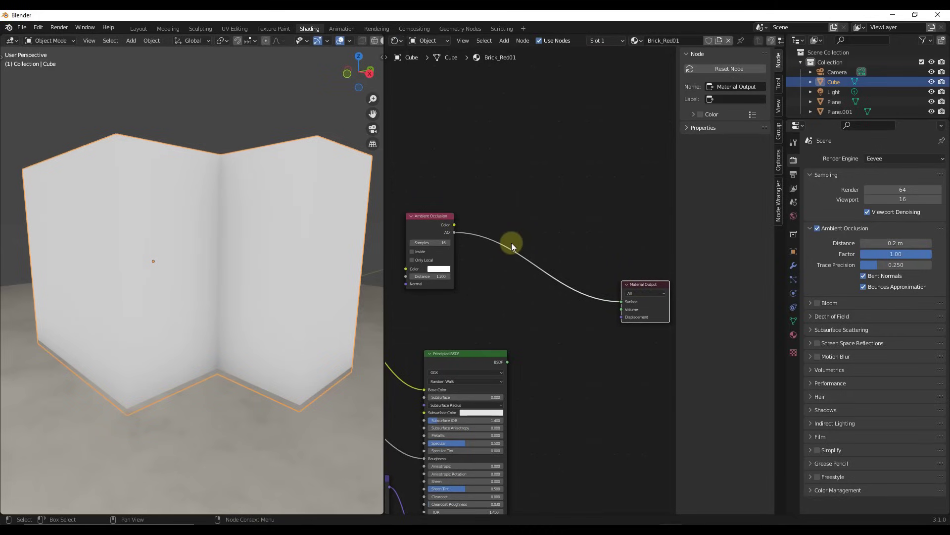
Insert a ColorRamp node into the link between the Ambient Occlusion node's AO output and the Material Output node
key(shift+a)
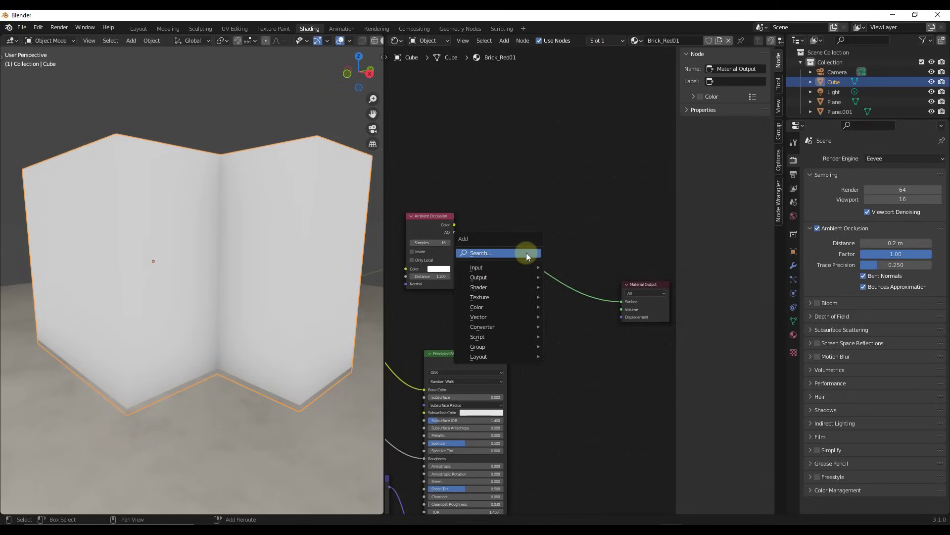
click(539, 242)
text(co)
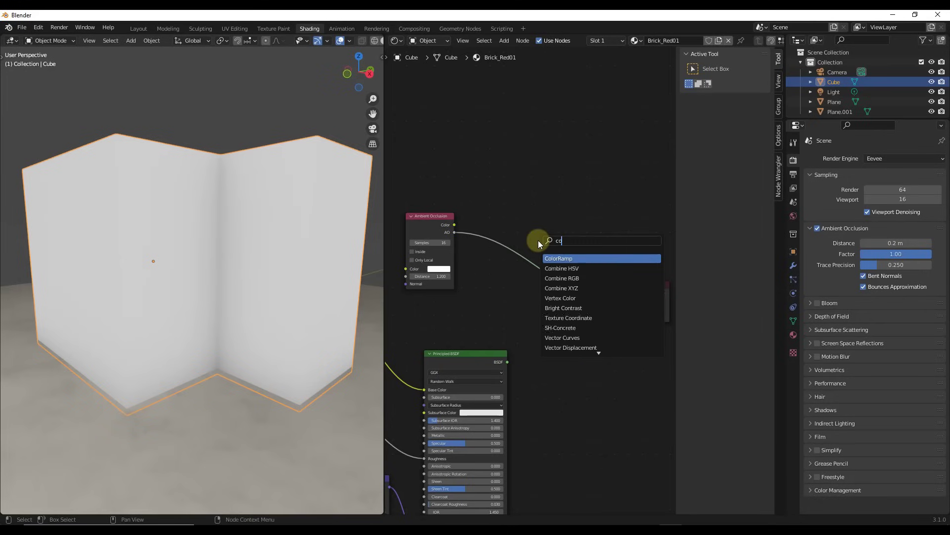
text(lorr)
key(Return)
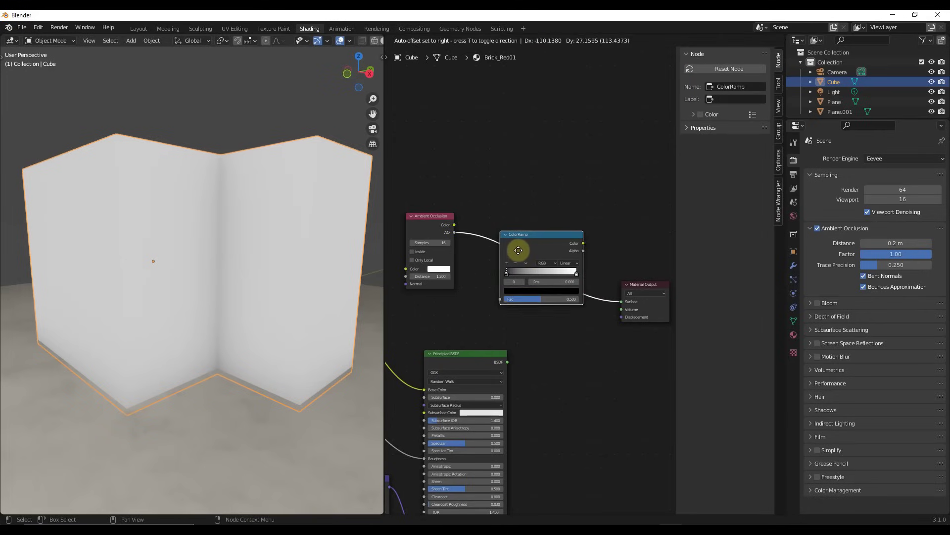
click(519, 250)
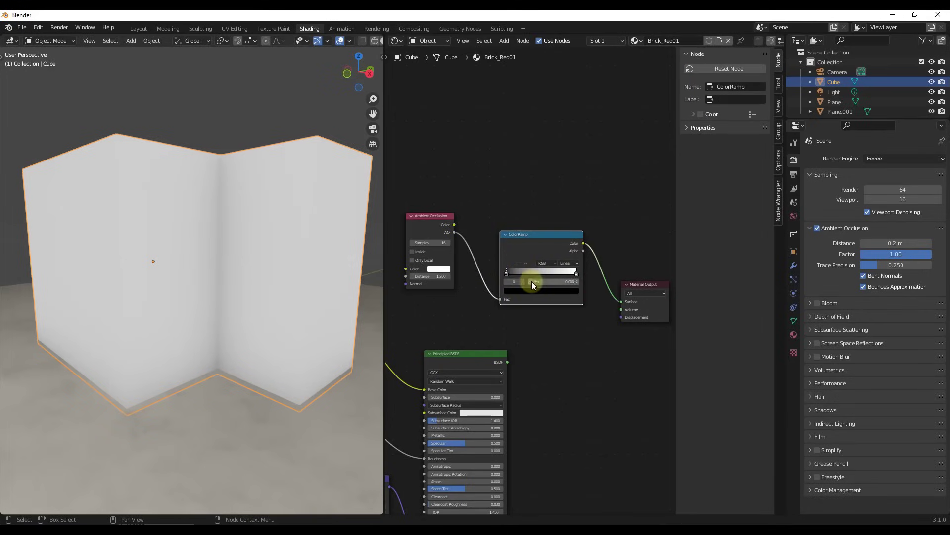
drag(456, 232, 502, 299)
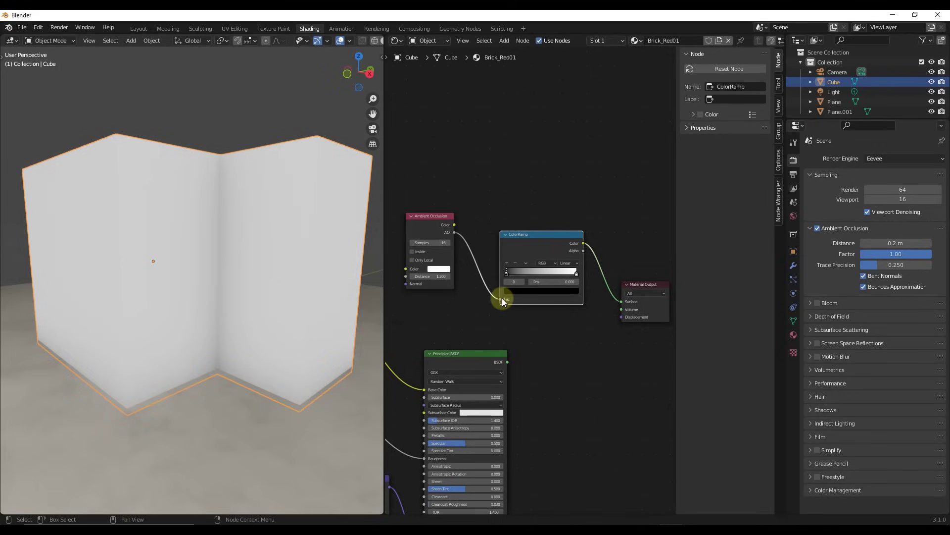
key(g)
click(510, 272)
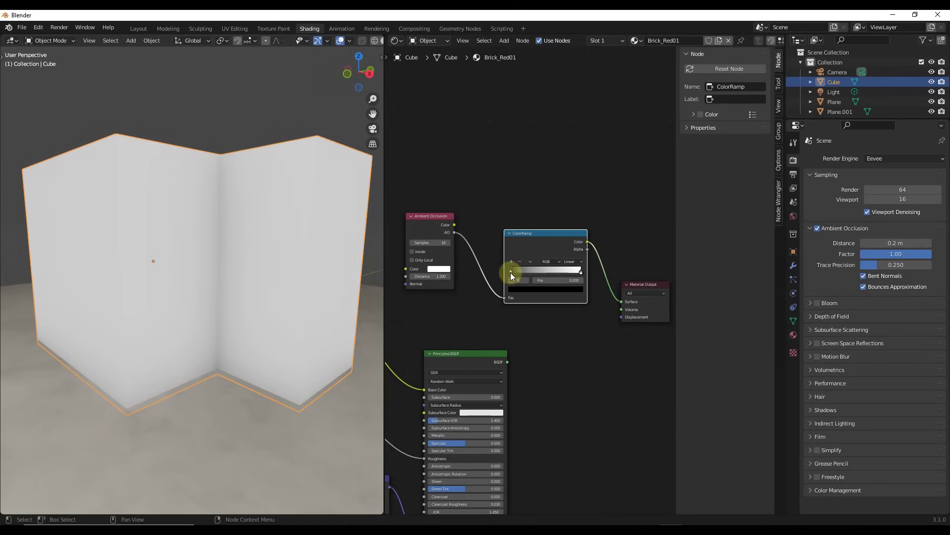
Narrow the ColorRamp's gradient with its black stop at 0.532 and set the Ambient Occlusion node's Distance to 2.400
mouse_move(515, 272)
mouse_down()
mouse_move(591, 274)
mouse_move(548, 274)
mouse_up()
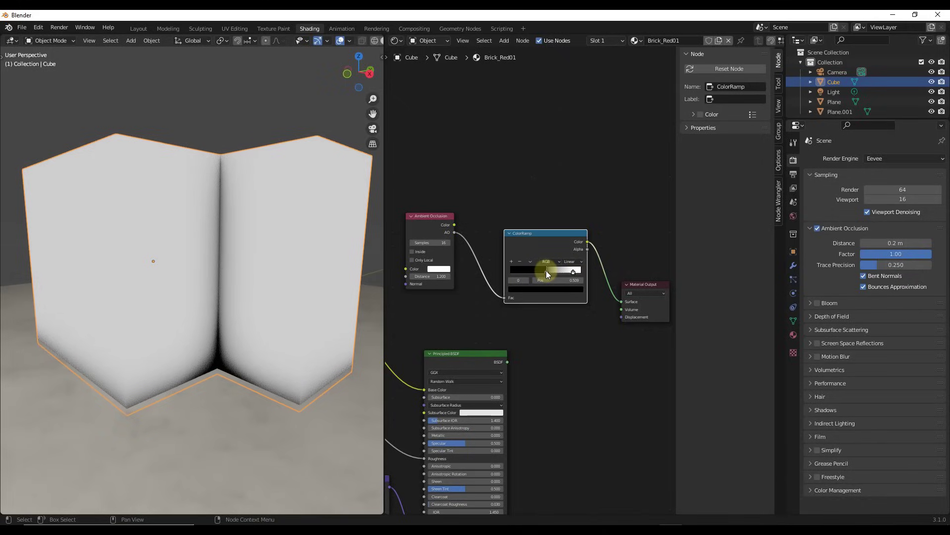
drag(548, 273, 548, 274)
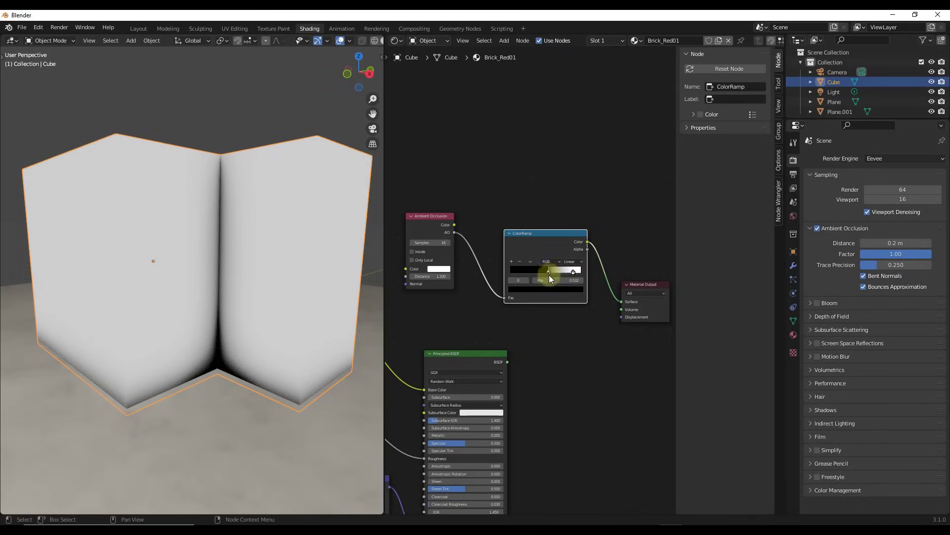
scroll(471, 272, up, 2)
mouse_move(466, 269)
mouse_down()
mouse_move(482, 265)
mouse_move(474, 271)
mouse_up()
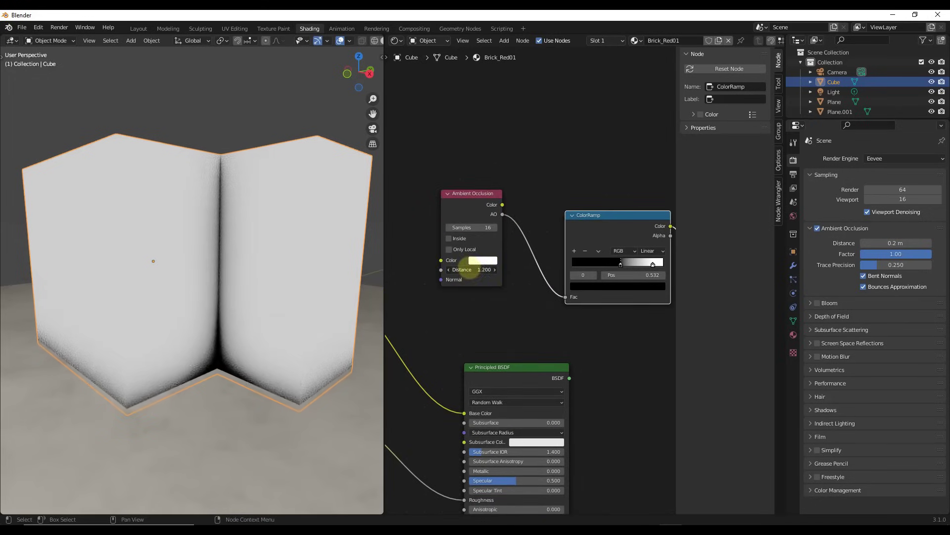
Raise the cube off the floor along Z and lower it back by about 1.377 m to compare the contact shading
scroll(235, 276, down, 3)
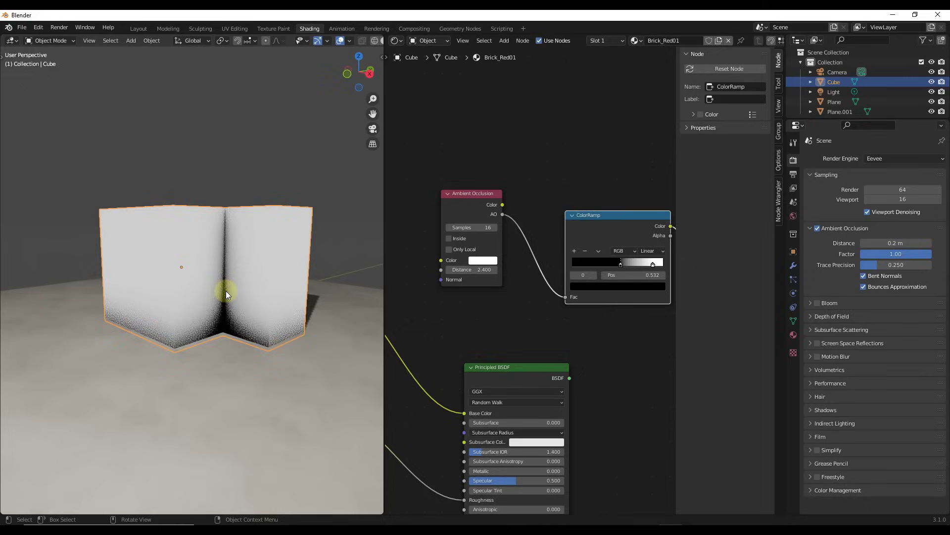
middle_drag(224, 308, 250, 307)
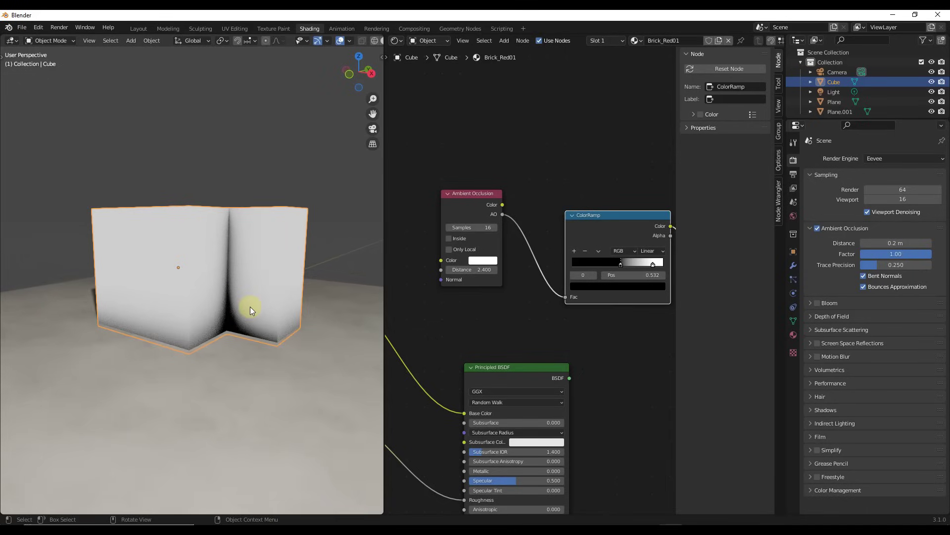
key(g)
key(z)
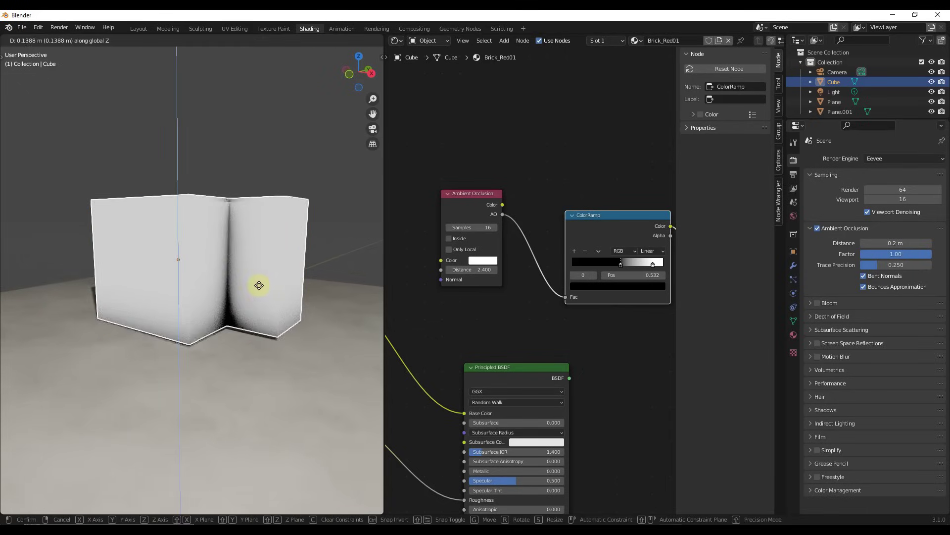
click(251, 167)
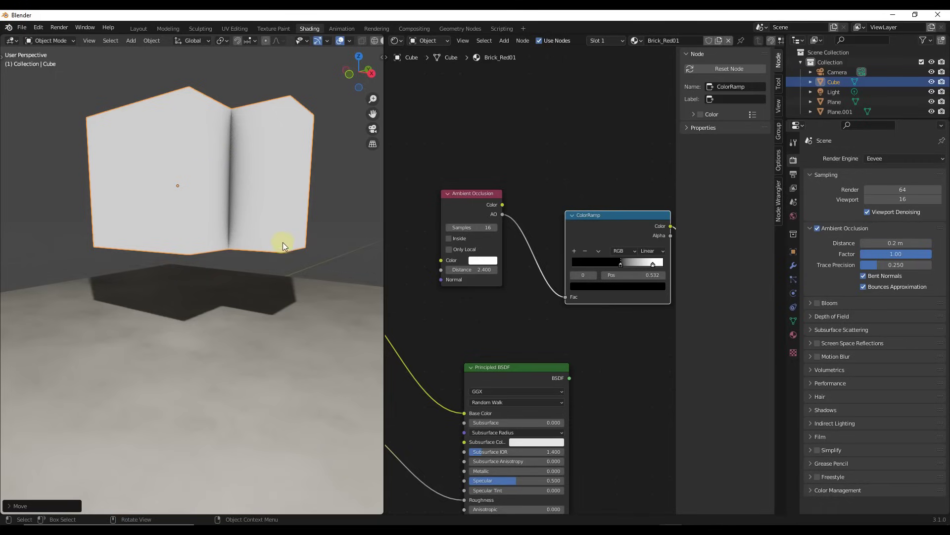
key(g)
key(z)
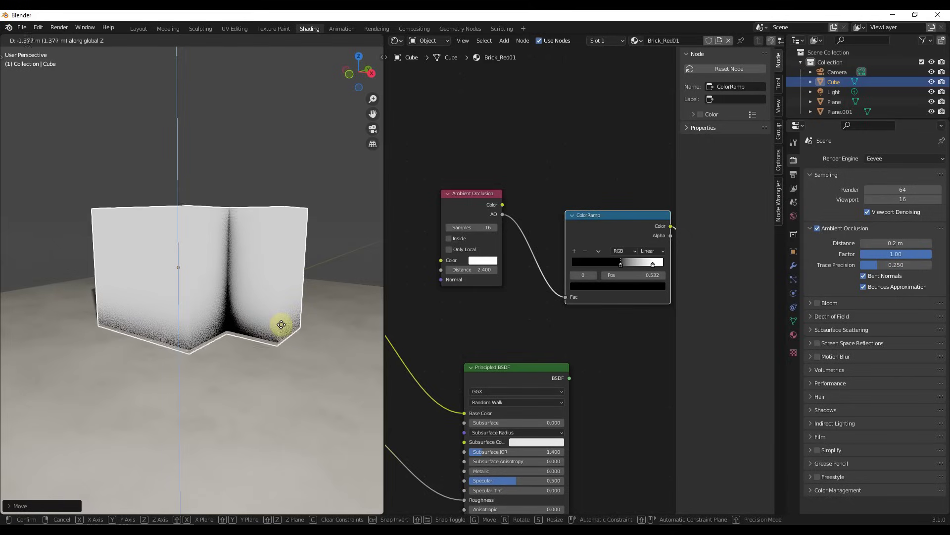
click(281, 324)
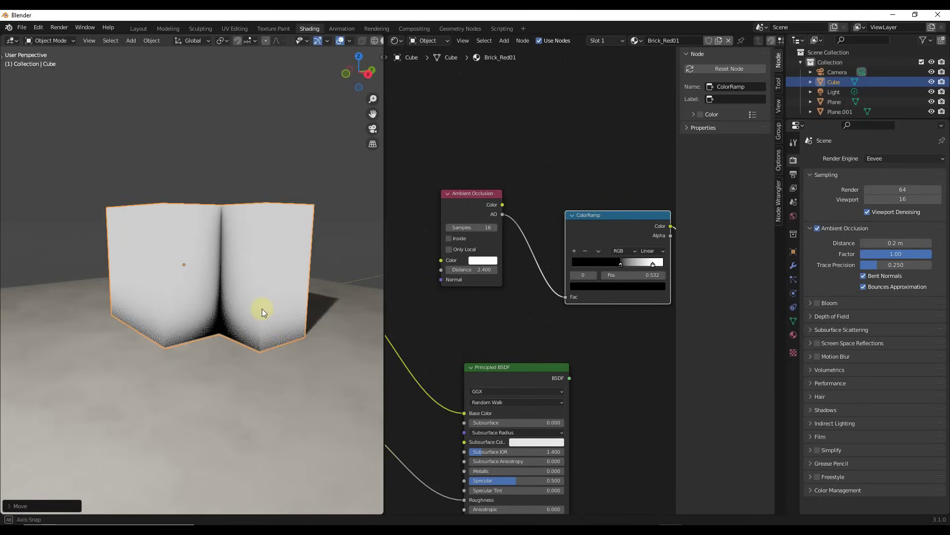
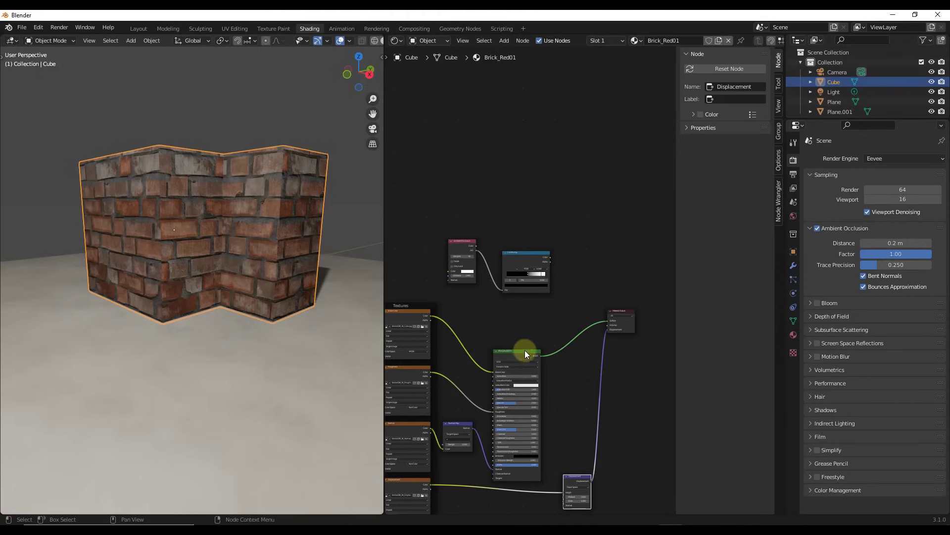
Move the Principled BSDF node away from the Material Output node to make room between them
drag(504, 352, 494, 350)
click(554, 317)
scroll(494, 361, up, 2)
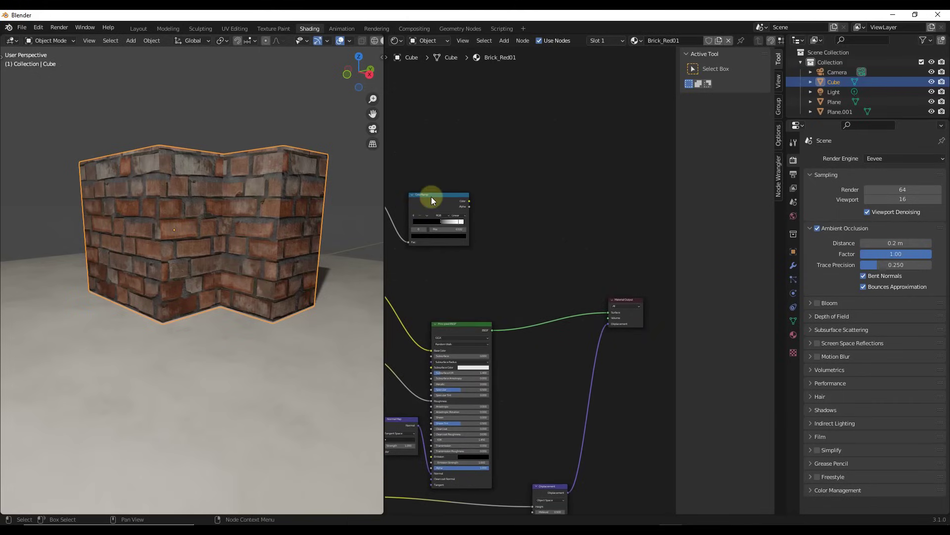
scroll(432, 198, up, 1)
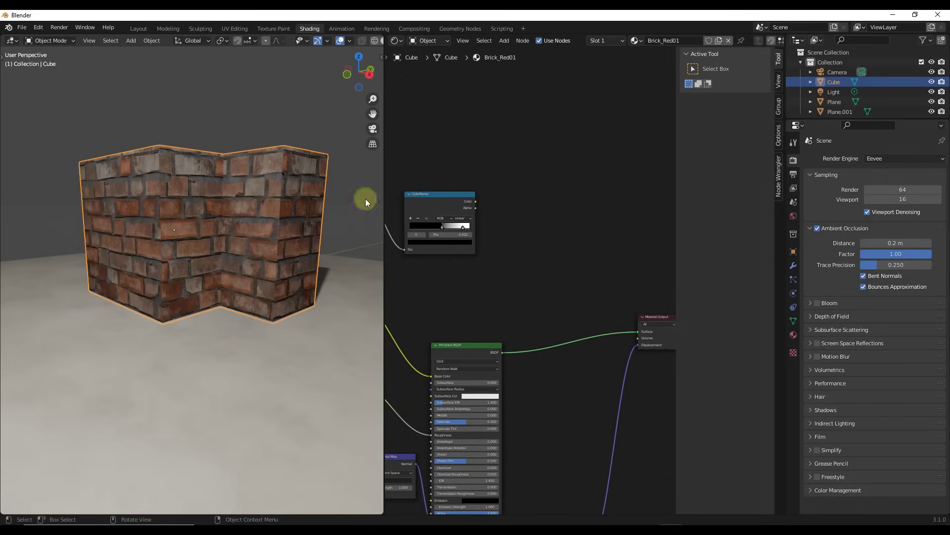
Insert a Mix Shader node between the Principled BSDF and Material Output, with the Principled BSDF feeding its second Shader input
key(shift+a)
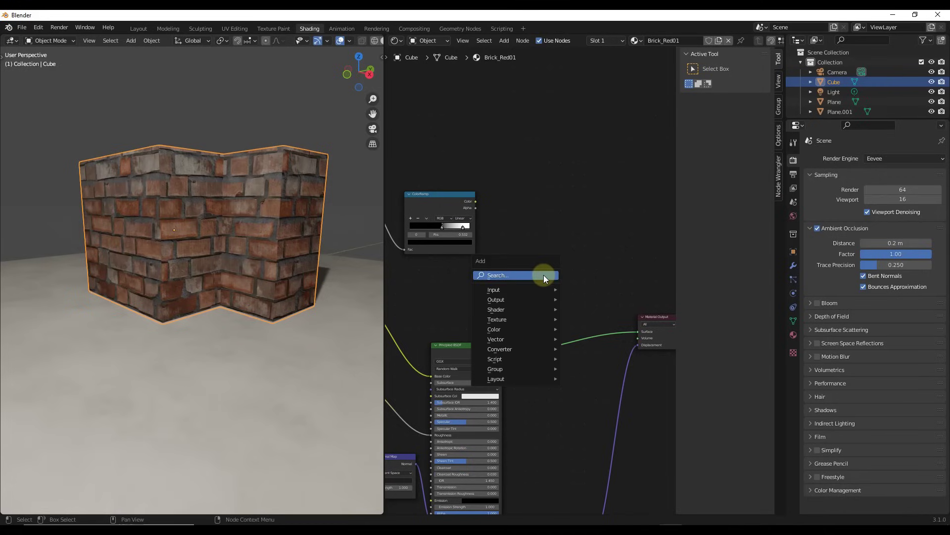
click(544, 275)
text(mix)
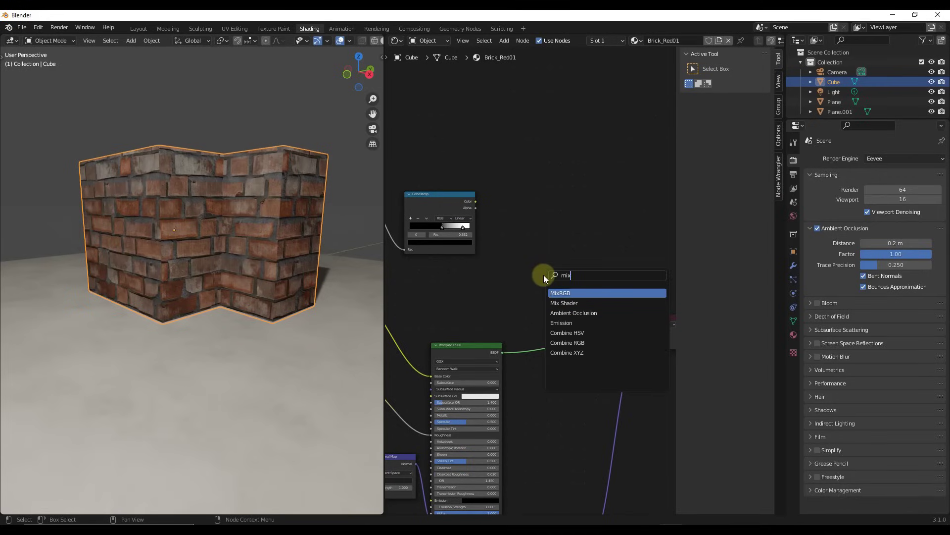
key(Down)
key(Return)
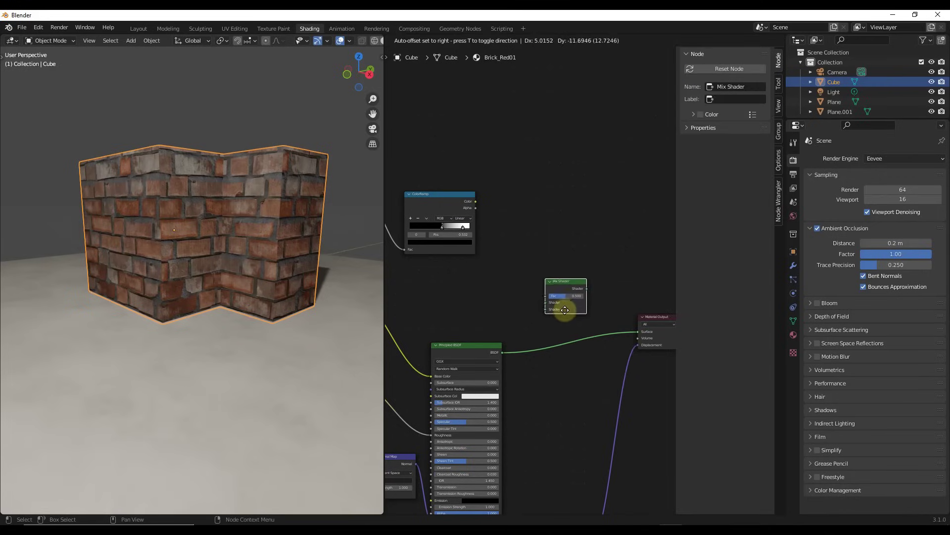
click(574, 293)
drag(503, 353, 639, 332)
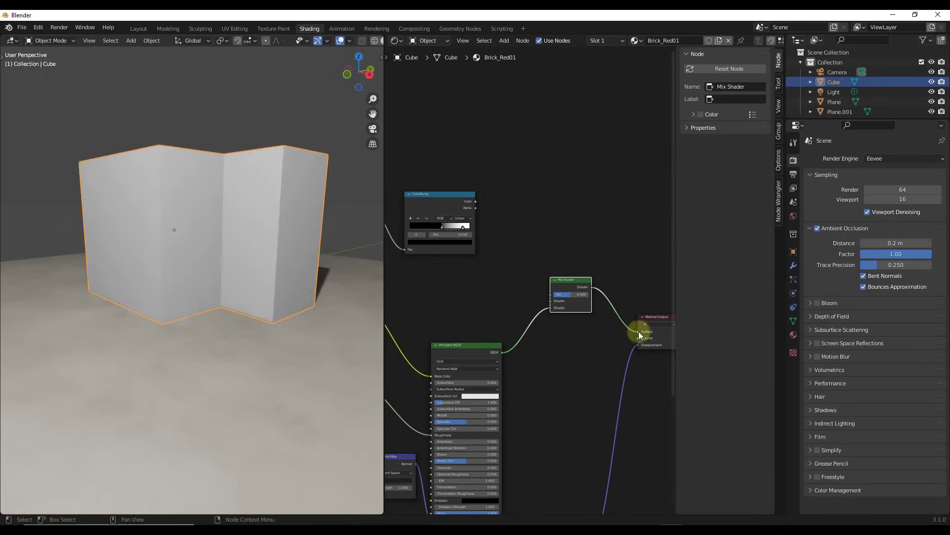
Vary the Mix Shader's Fac value to preview how strongly the brick material is darkened
scroll(569, 299, up, 6)
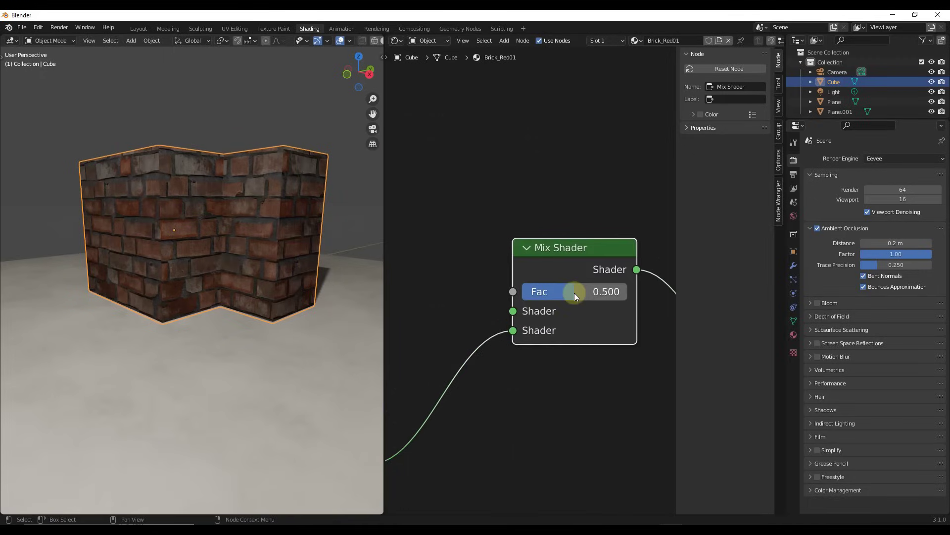
drag(573, 292, 600, 306)
scroll(588, 332, down, 4)
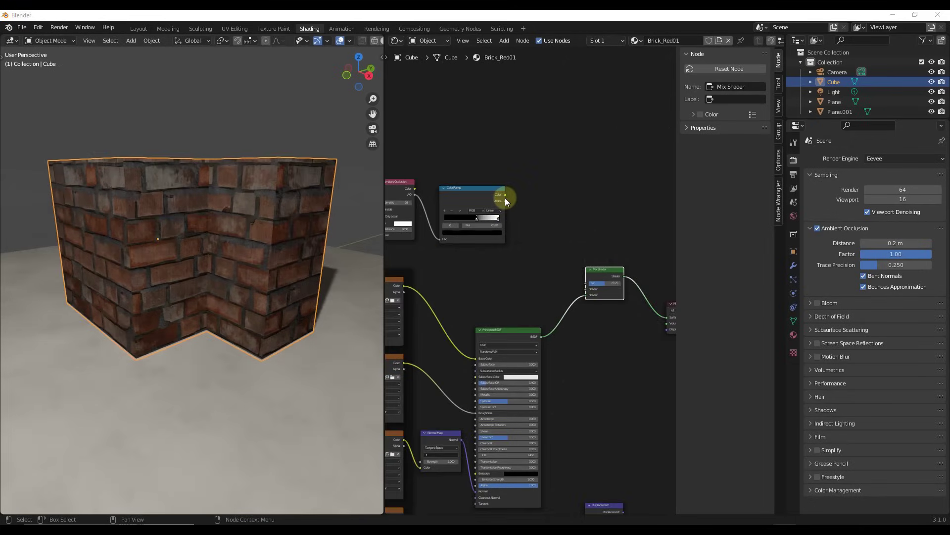
Connect the ColorRamp's Color output to the Mix Shader's Fac input and inspect the darkened inner corner of the brick cube
mouse_move(506, 195)
mouse_down()
mouse_move(554, 229)
mouse_move(586, 283)
mouse_up()
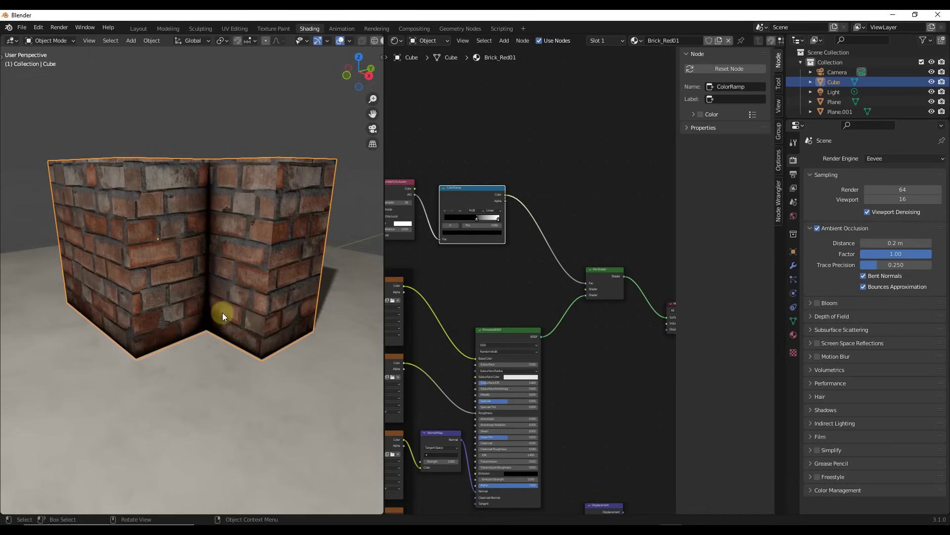
middle_drag(197, 303, 228, 331)
scroll(219, 309, up, 6)
scroll(228, 317, down, 6)
scroll(246, 303, up, 3)
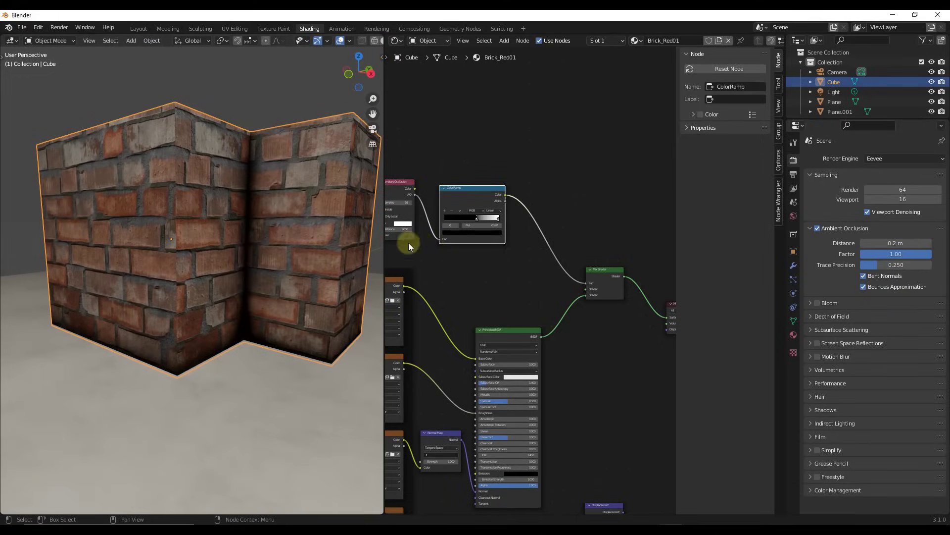
Set the Ambient Occlusion node's Distance to 2.000 and move the ColorRamp's white stop inward
scroll(430, 254, up, 6)
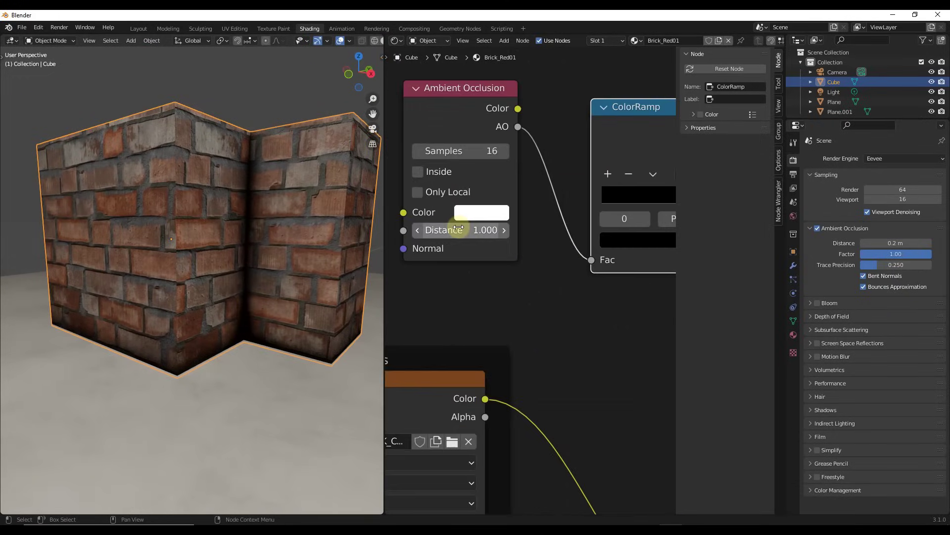
drag(458, 228, 468, 231)
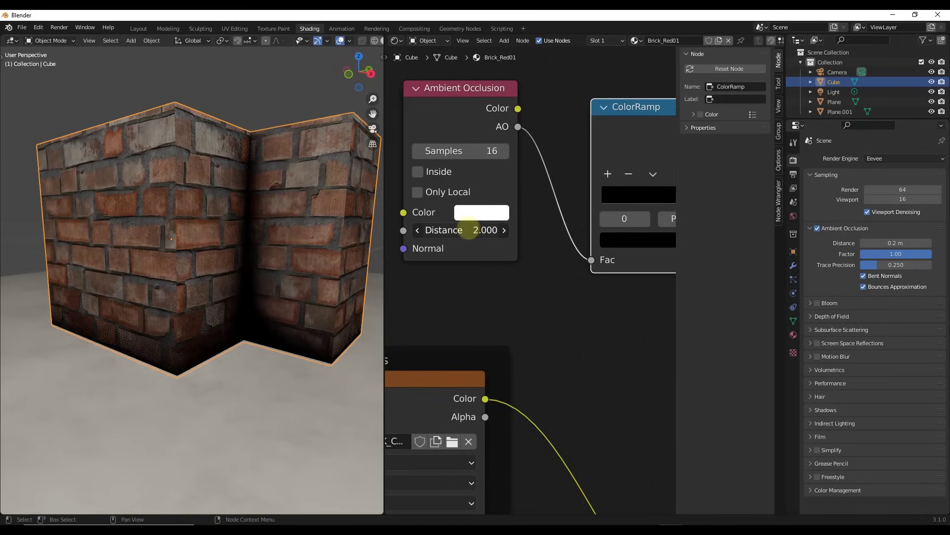
scroll(460, 254, down, 3)
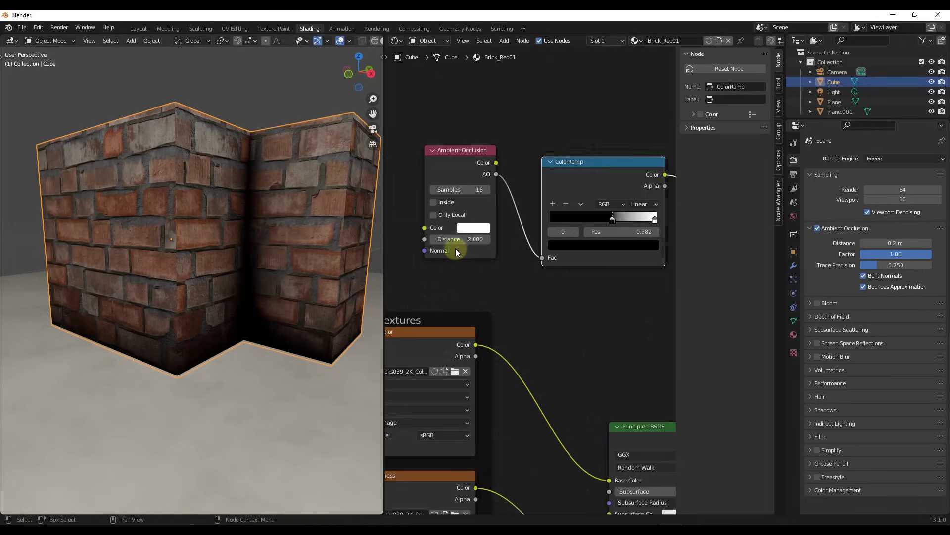
scroll(456, 248, down, 1)
mouse_move(582, 227)
mouse_down()
mouse_move(559, 229)
mouse_move(604, 227)
mouse_move(582, 227)
mouse_up()
middle_drag(230, 331, 179, 325)
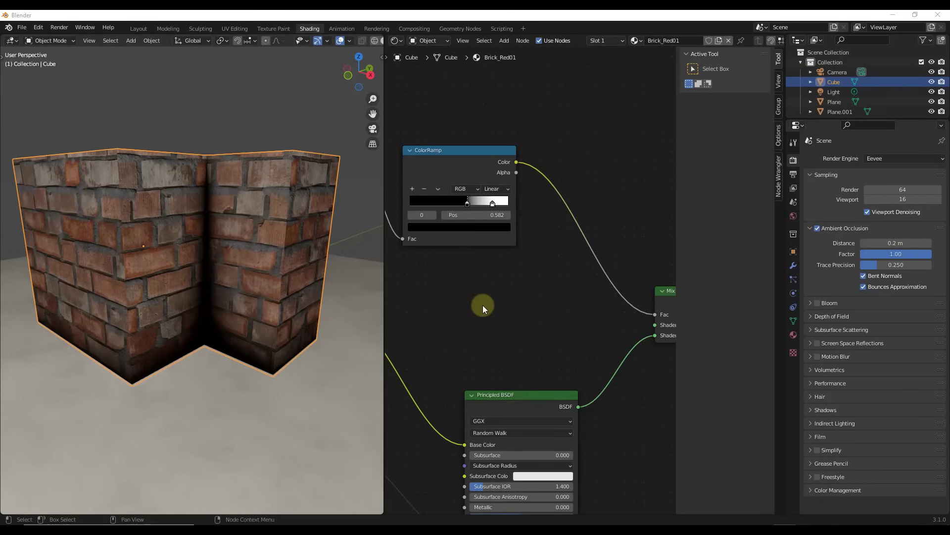
Move the ColorRamp's black stop to 0.618 to strengthen the dark areas on the bricks
scroll(483, 302, down, 2)
middle_drag(595, 314, 569, 289)
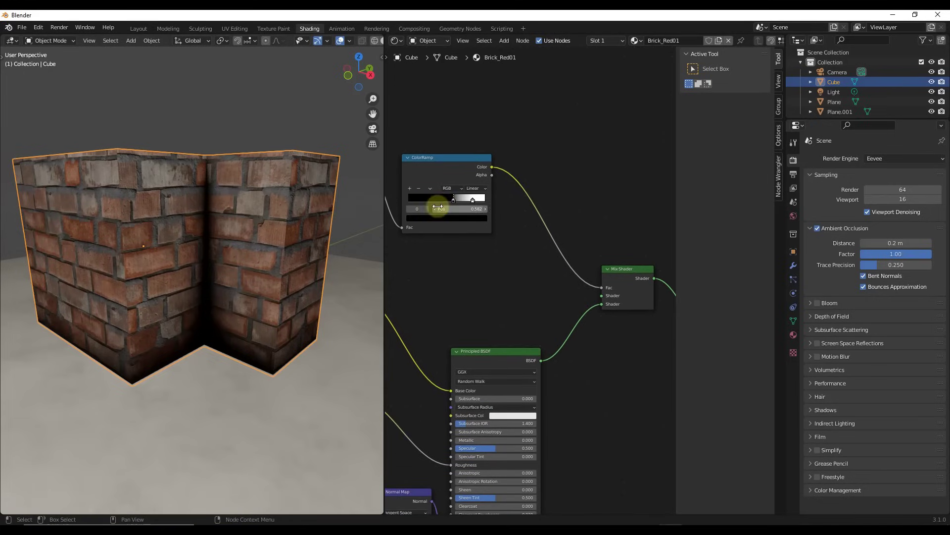
mouse_move(453, 201)
mouse_down()
mouse_move(465, 198)
mouse_move(456, 199)
mouse_up()
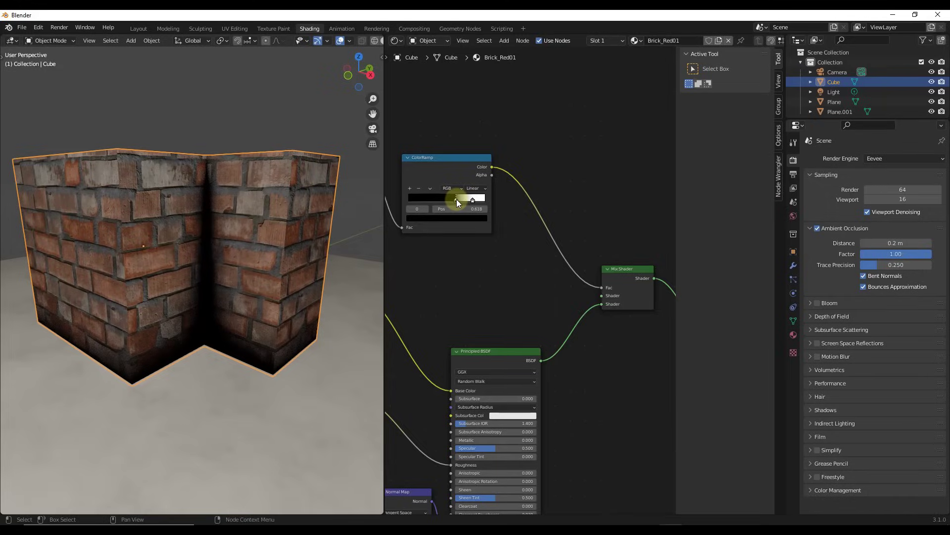
click(491, 307)
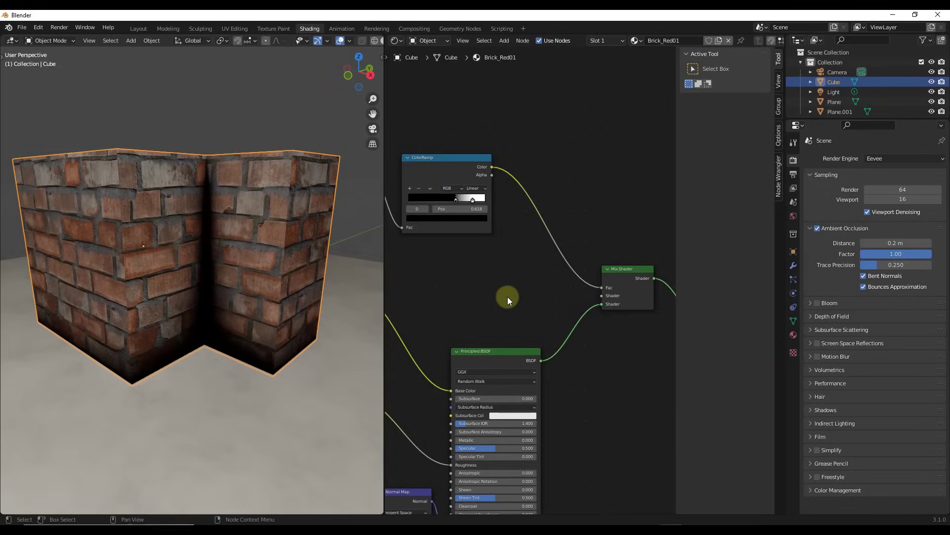
Add a Diffuse BSDF node above the Principled BSDF and connect its BSDF output to the Mix Shader's empty Shader input
key(shift+a)
click(507, 296)
text(ciss)
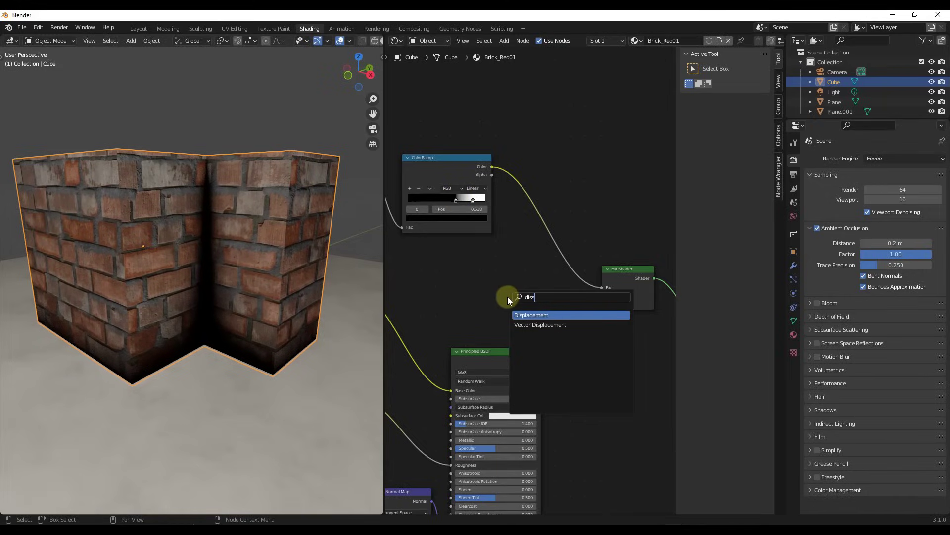
key(BackSpace)
key(BackSpace)
text(f)
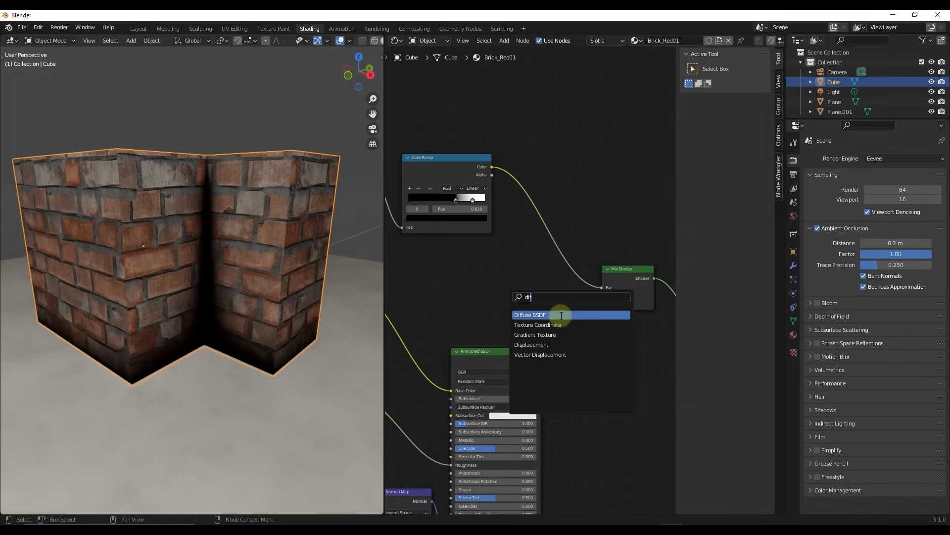
click(536, 315)
click(509, 280)
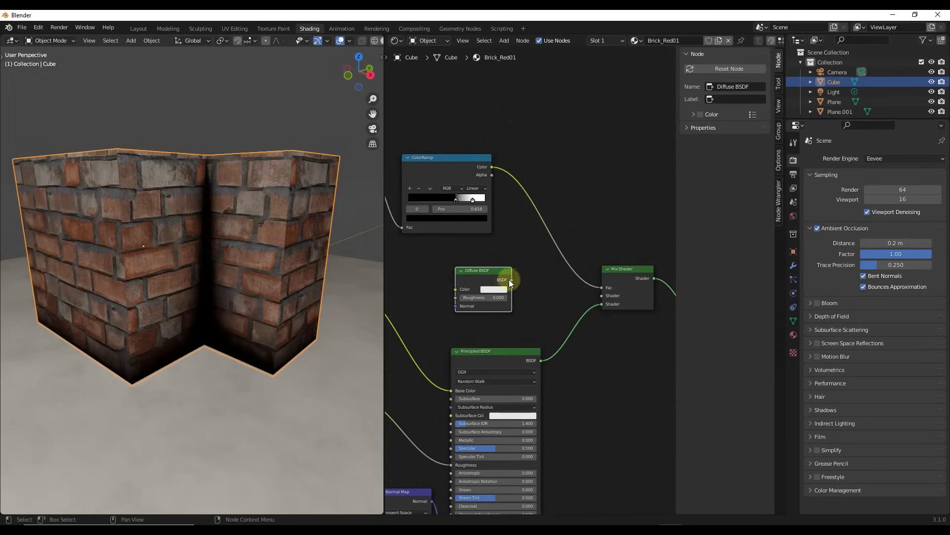
drag(512, 279, 603, 295)
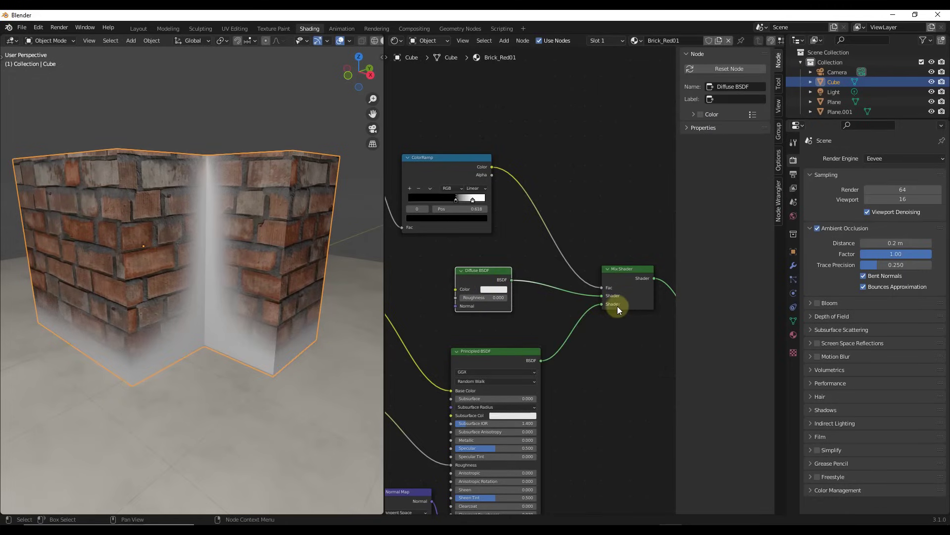
Sample a reddish brown from the bricks as the Diffuse BSDF's Color and darken it to a deep brown
click(491, 287)
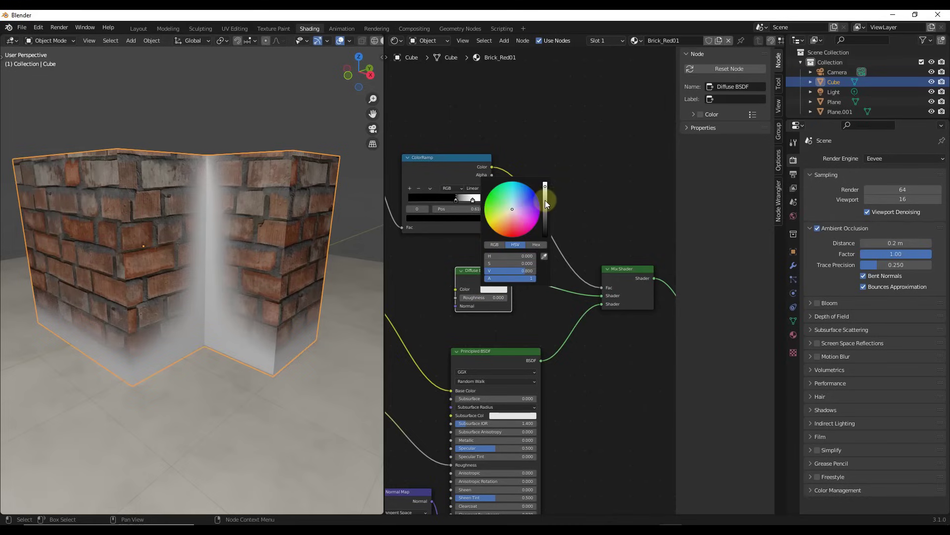
mouse_move(545, 200)
mouse_down()
mouse_move(545, 214)
mouse_move(508, 225)
mouse_up()
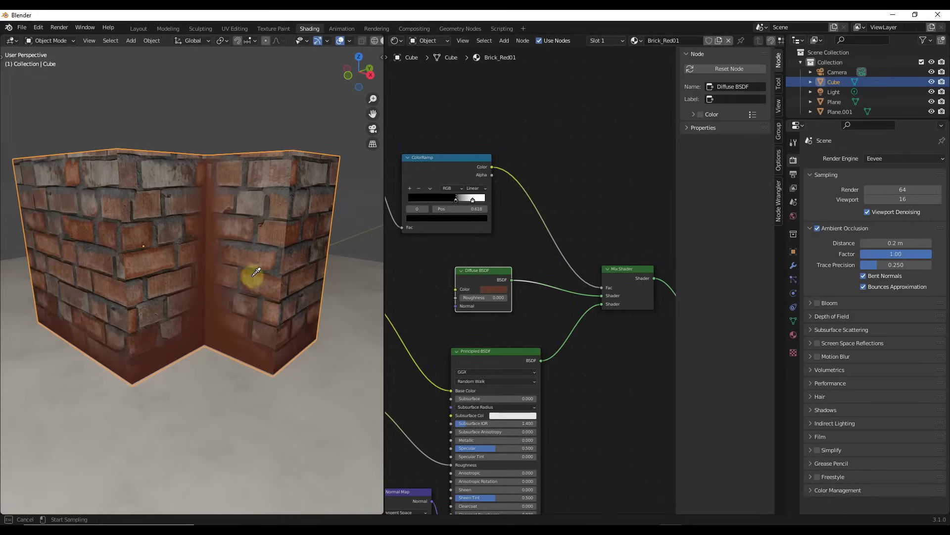
click(492, 291)
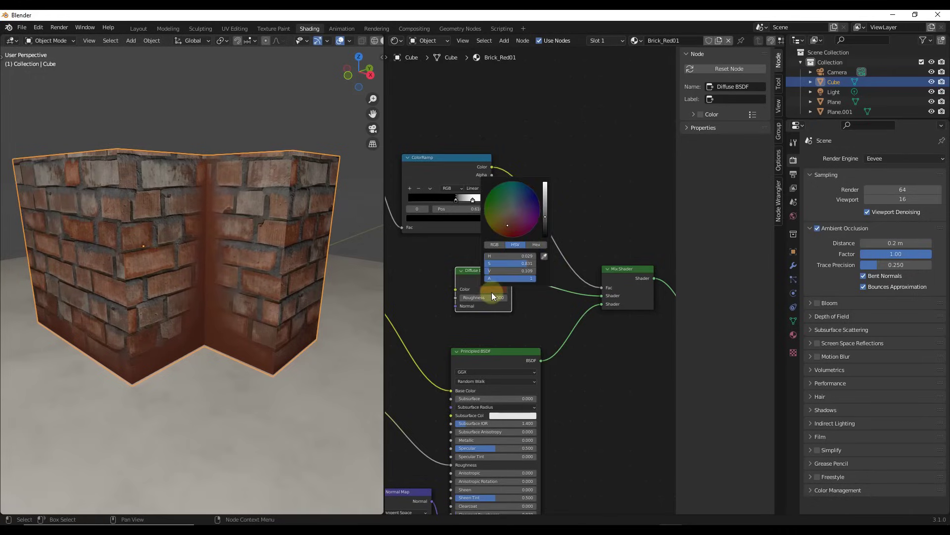
drag(545, 218, 545, 232)
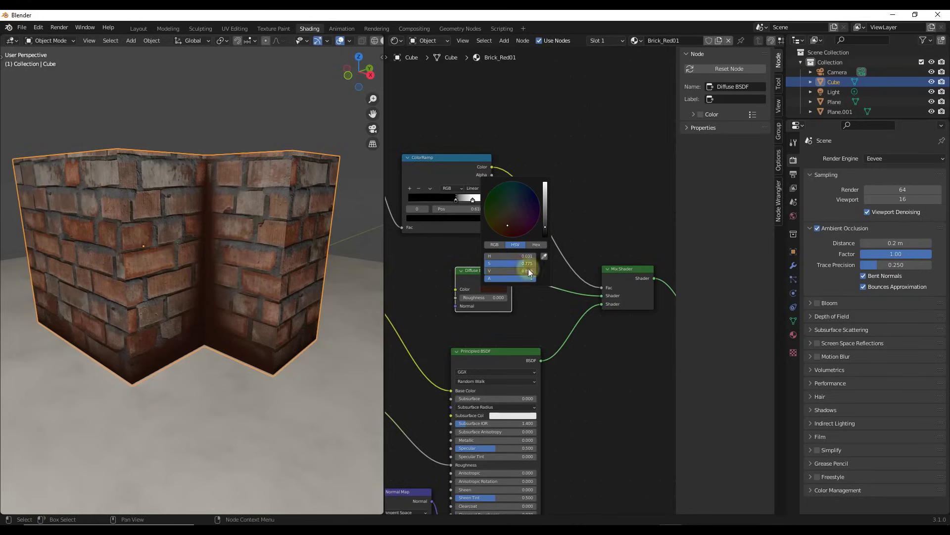
scroll(498, 310, up, 3)
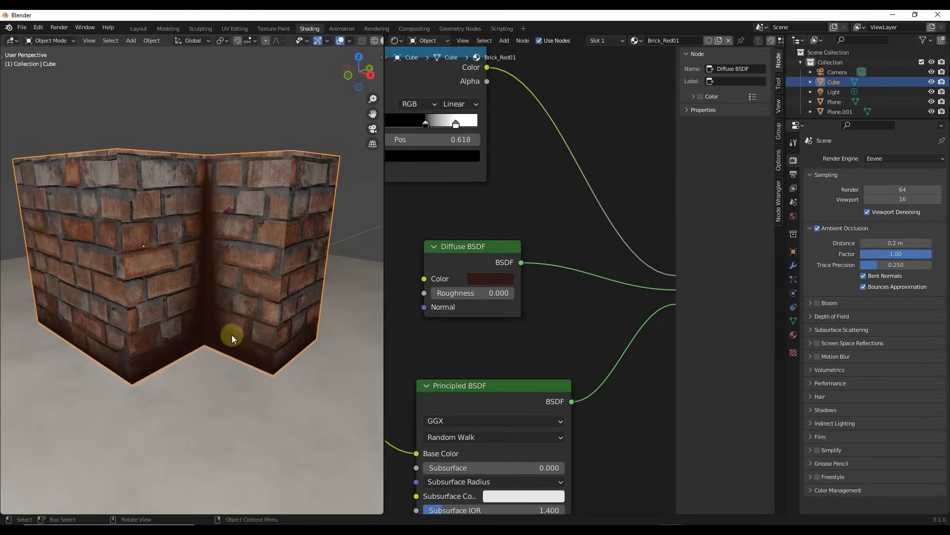
middle_drag(228, 334, 223, 310)
scroll(219, 310, down, 2)
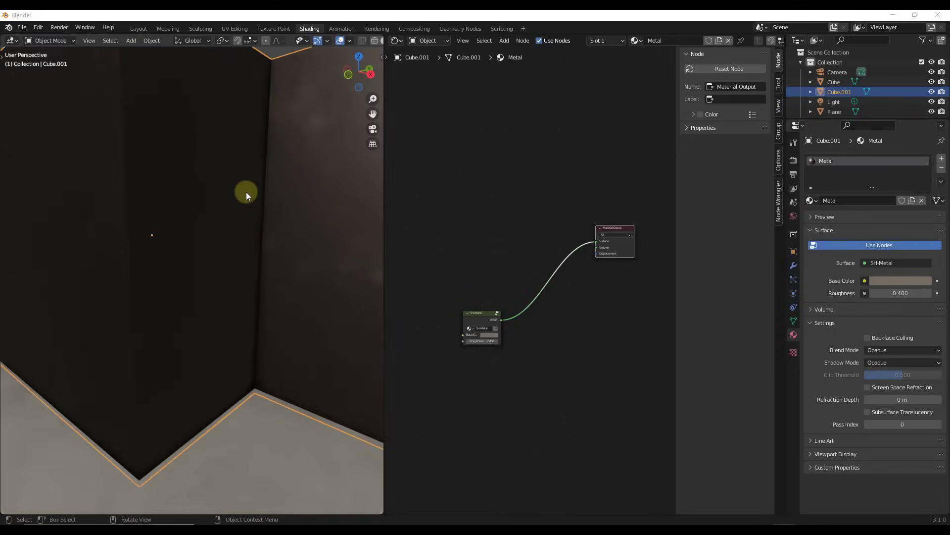
Examine the metal cube's inner corner and ground contact edges, along with its Metal material nodes
mouse_move(246, 195)
middle_down()
mouse_move(272, 191)
mouse_move(259, 194)
middle_up()
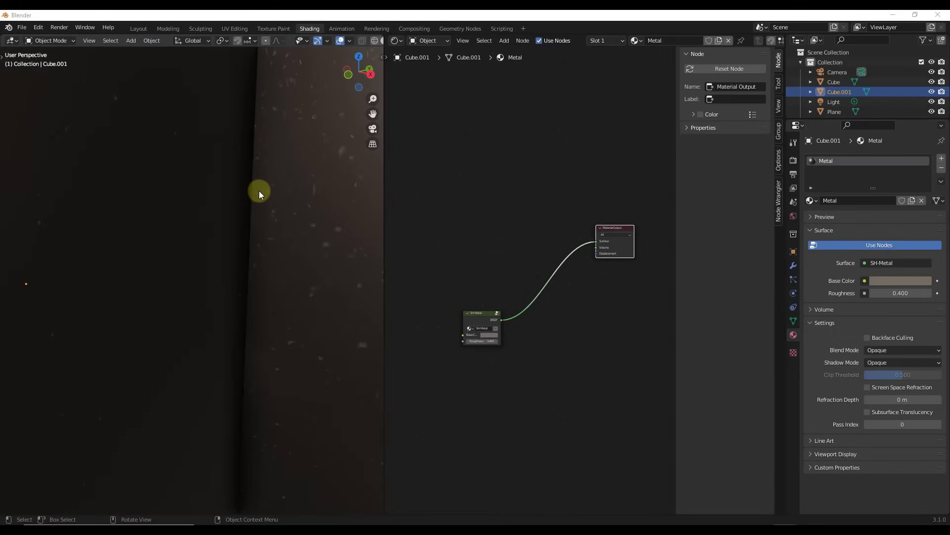
scroll(250, 189, down, 4)
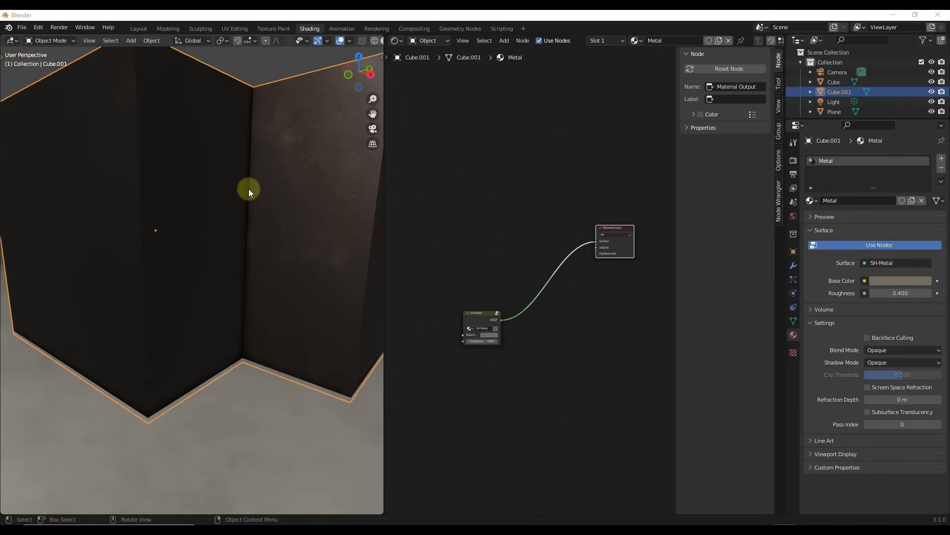
scroll(252, 187, down, 2)
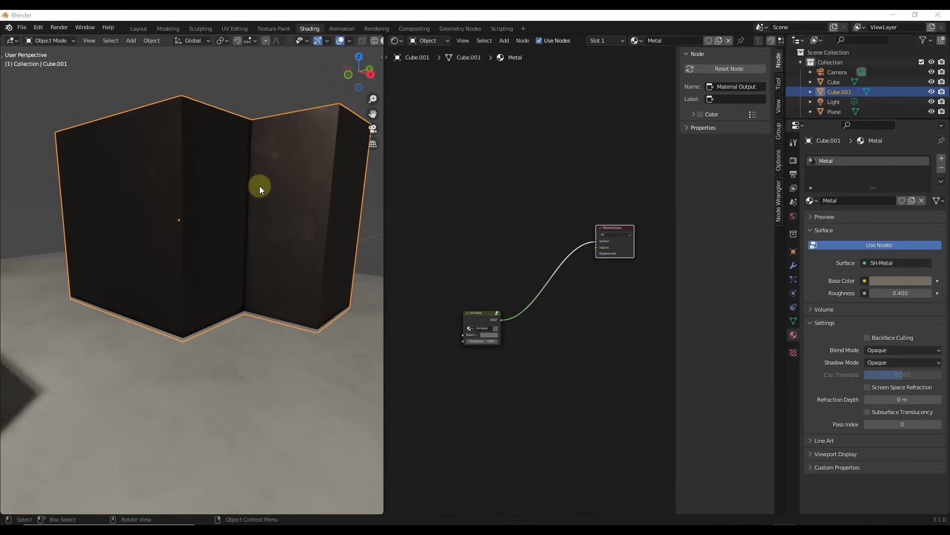
middle_drag(251, 189, 297, 204)
scroll(310, 234, up, 4)
scroll(310, 234, down, 4)
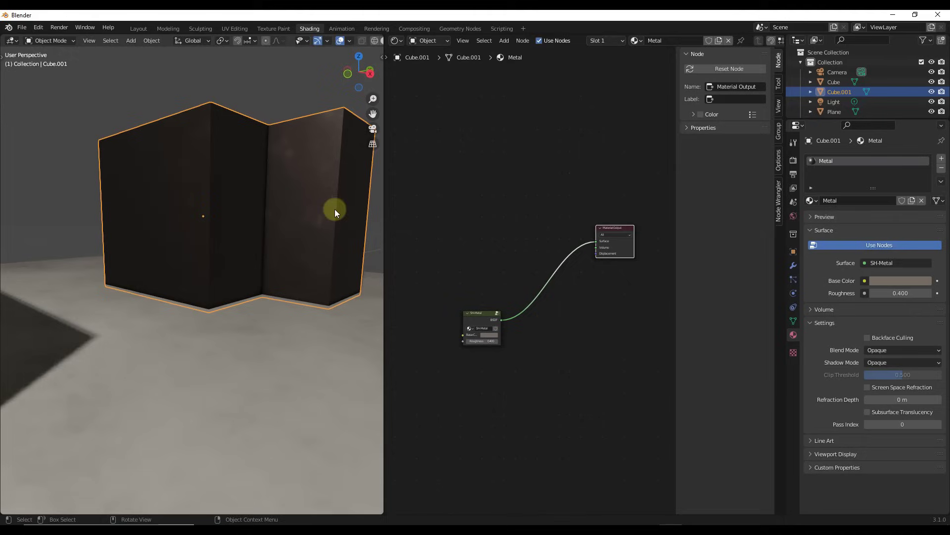
click(611, 227)
scroll(609, 228, up, 2)
scroll(570, 198, down, 3)
Add an Ambient Occlusion node above the SH-Metal group in the Metal material
key(shift+a)
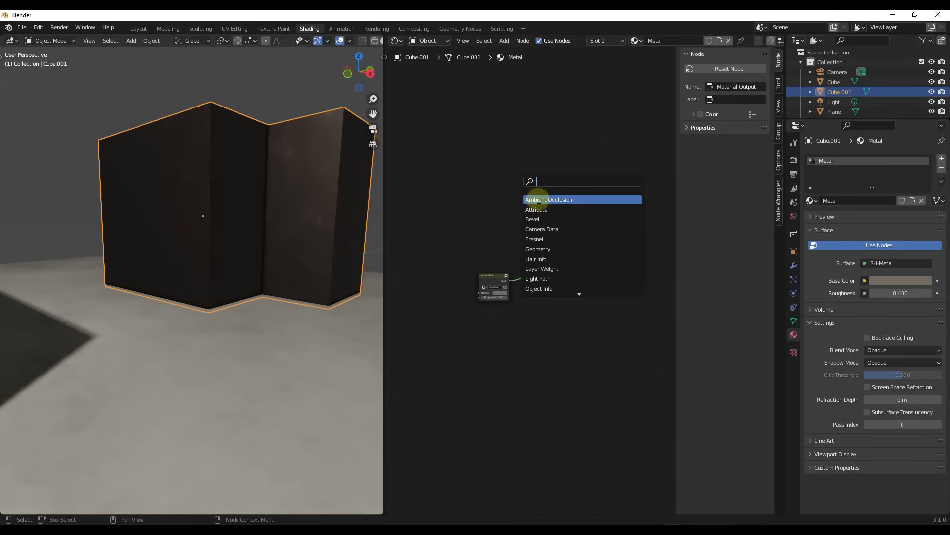
click(534, 199)
click(463, 170)
click(495, 174)
Add a ColorRamp node beside the Ambient Occlusion node and connect the Ambient Occlusion's Color output to its Fac input
key(shift+a)
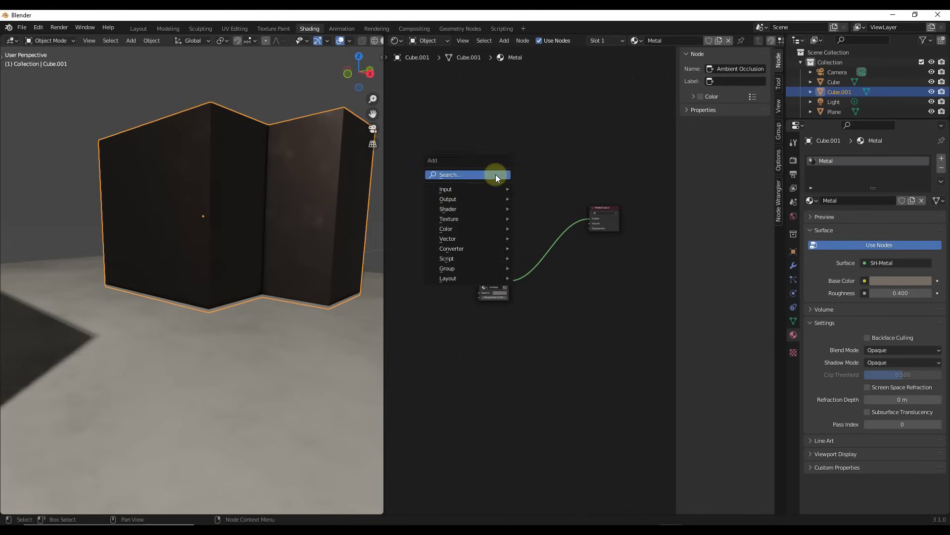
text(colorr)
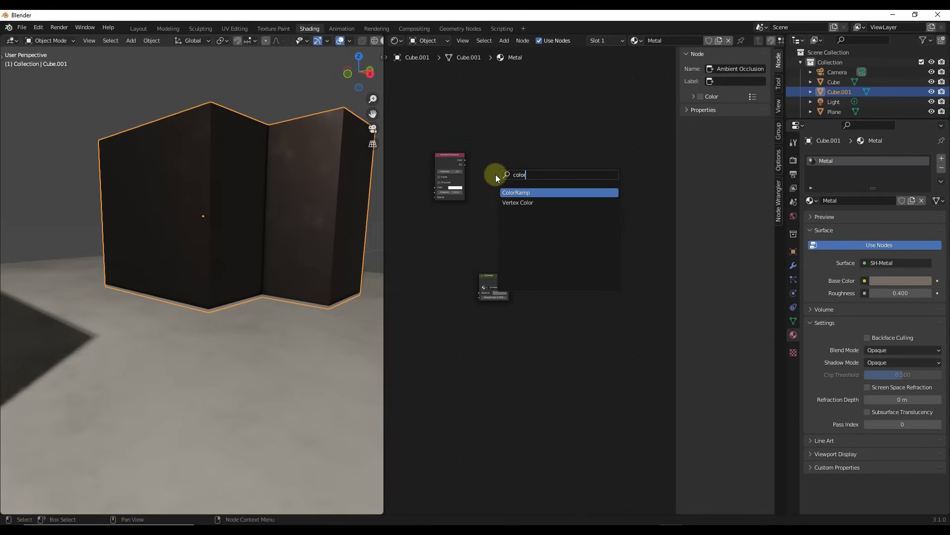
click(515, 193)
click(524, 173)
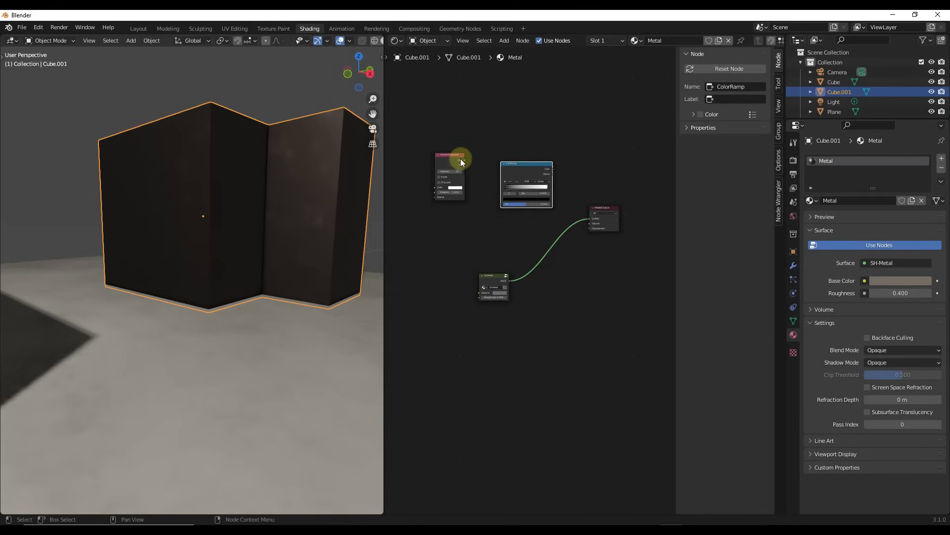
drag(466, 159, 501, 204)
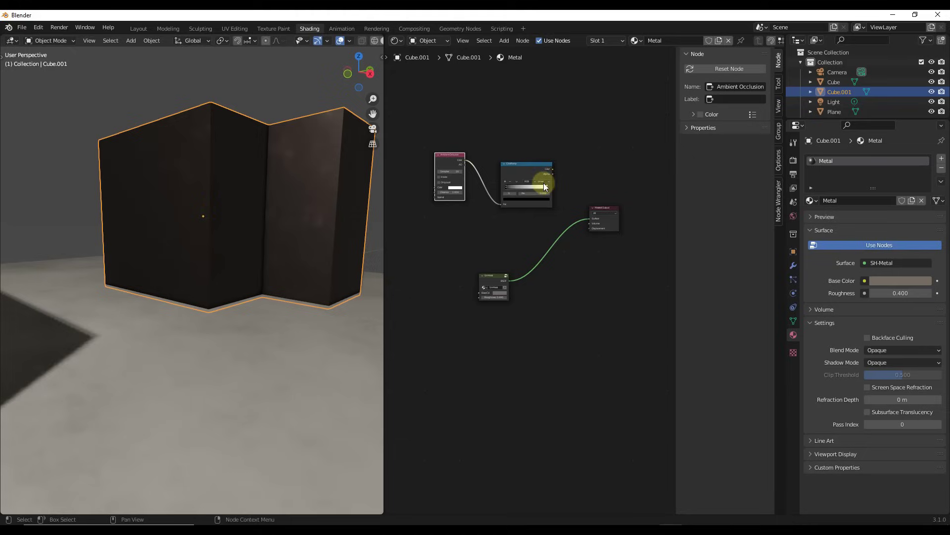
drag(529, 165, 500, 165)
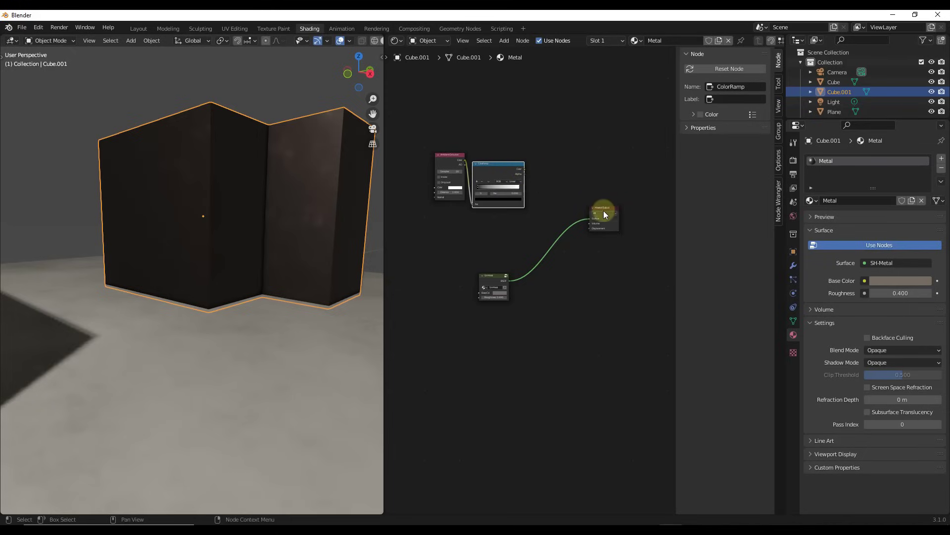
Insert a Mix Shader between SH-Metal and the Material Output, with SH-Metal linked to its second Shader input
drag(604, 210, 634, 221)
scroll(572, 230, up, 5)
key(shift+a)
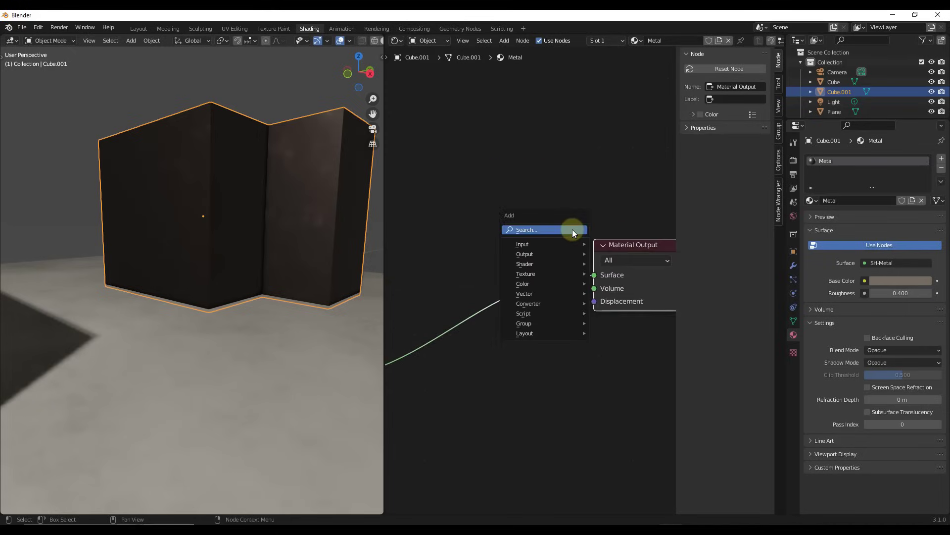
click(572, 229)
text(mix)
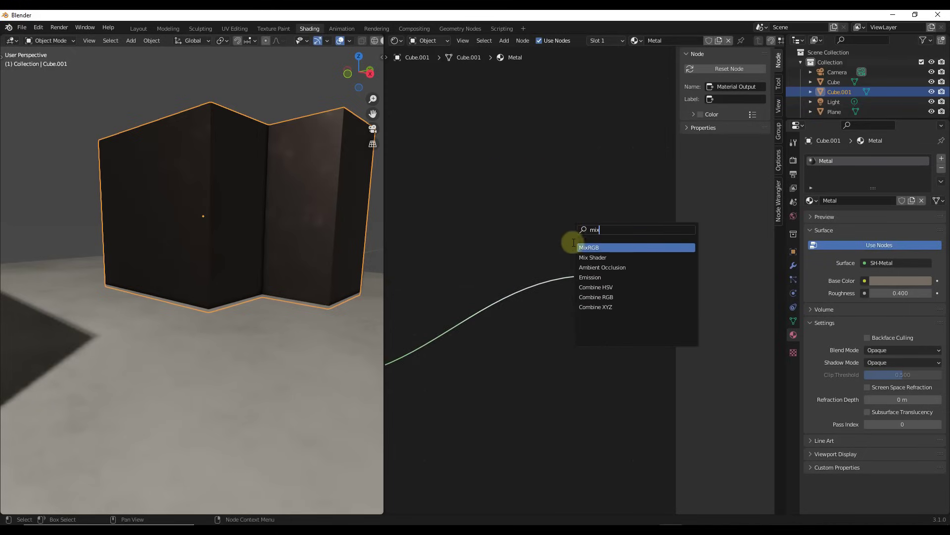
click(599, 258)
click(483, 261)
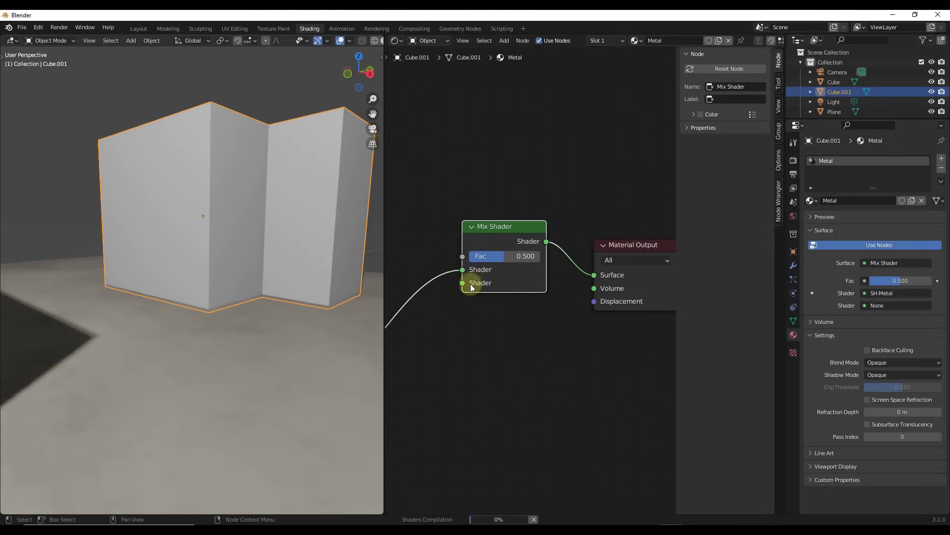
drag(461, 271, 462, 283)
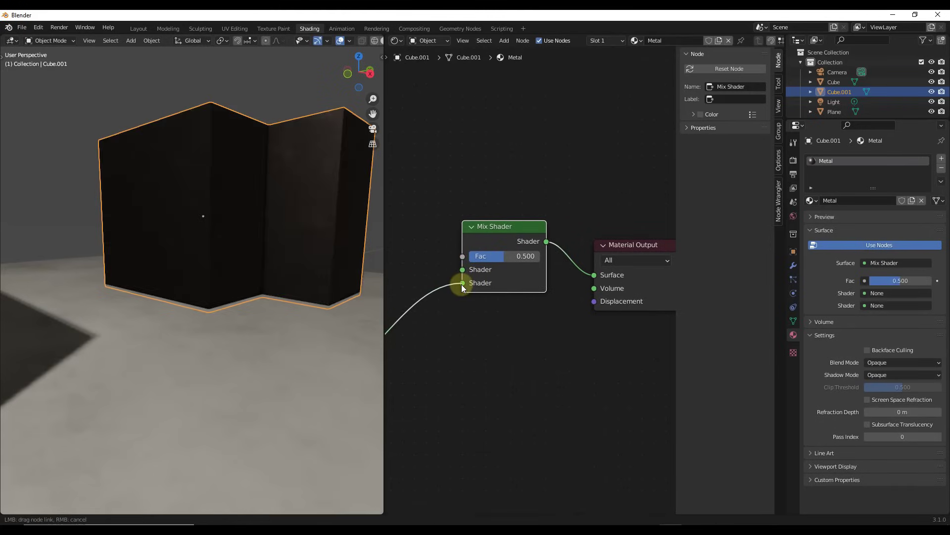
Try varying the Mix Shader's Fac value, and connect the ColorRamp's Color output to its Fac input
scroll(578, 191, down, 3)
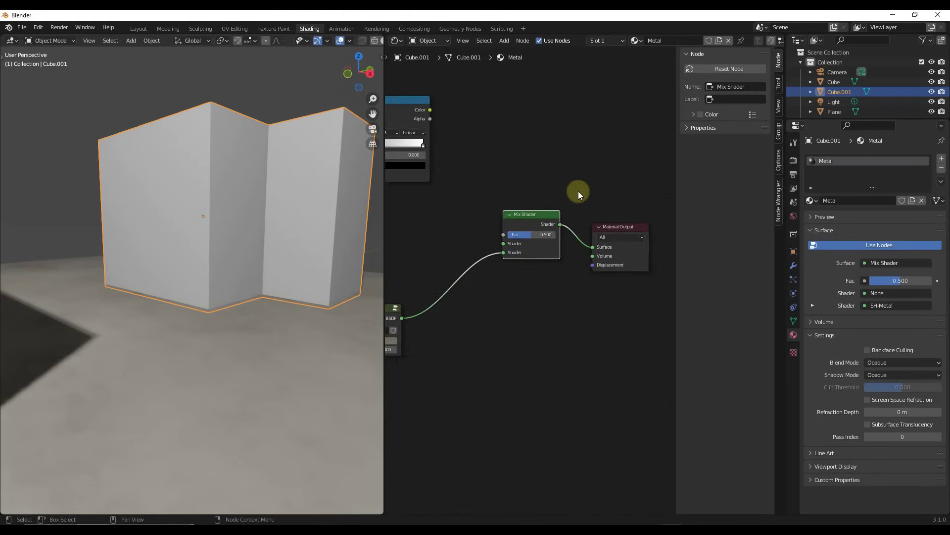
scroll(491, 177, up, 2)
mouse_move(563, 252)
mouse_down()
mouse_move(541, 250)
mouse_move(609, 257)
mouse_move(530, 261)
mouse_move(564, 254)
mouse_up()
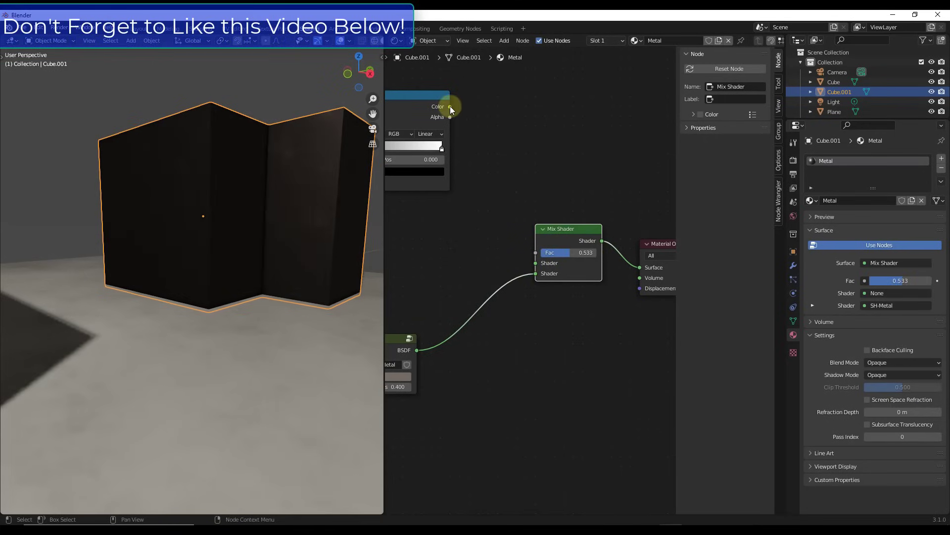
drag(449, 108, 536, 252)
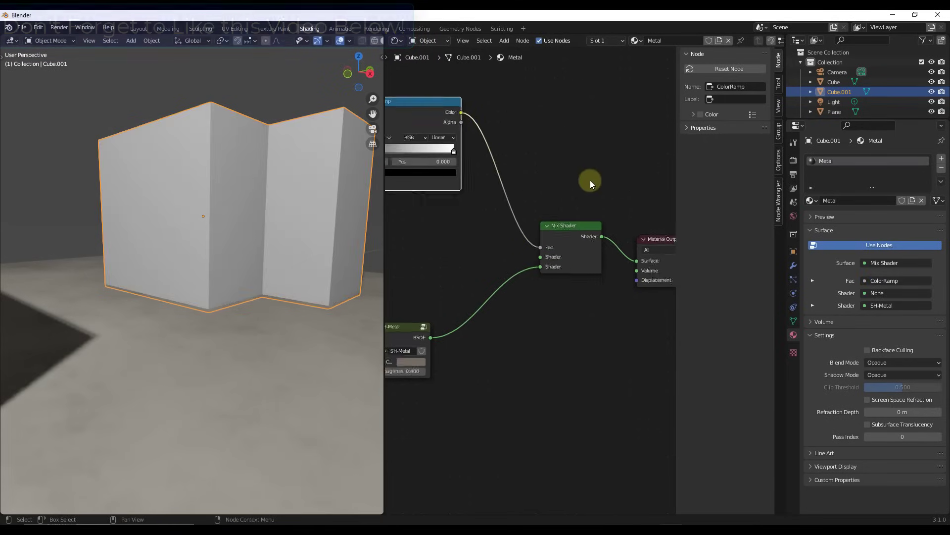
scroll(429, 142, down, 3)
scroll(451, 134, up, 3)
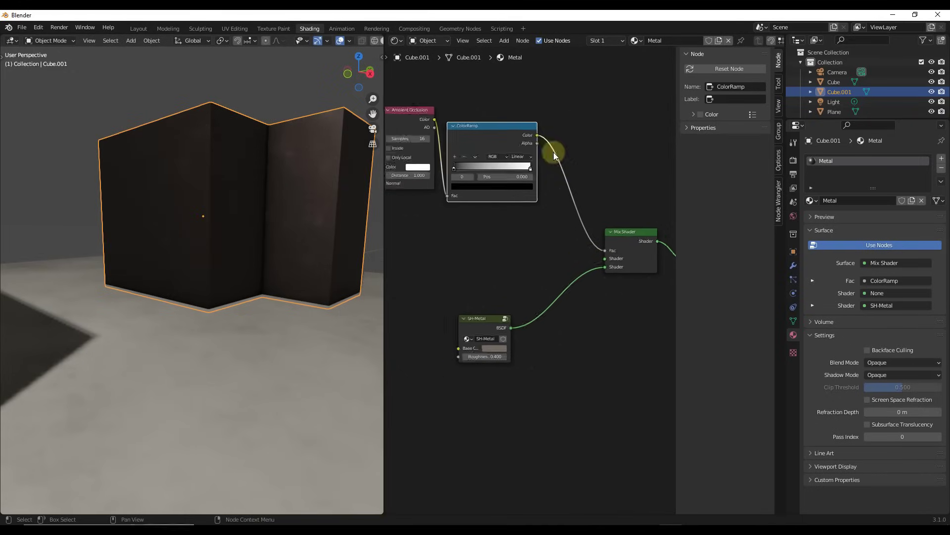
Set the Ambient Occlusion node's Distance to 2.400 in the Metal material
ctrl+scroll(437, 180, up, 2)
scroll(437, 180, up, 2)
drag(438, 178, 463, 197)
scroll(549, 237, down, 2)
scroll(557, 266, down, 1)
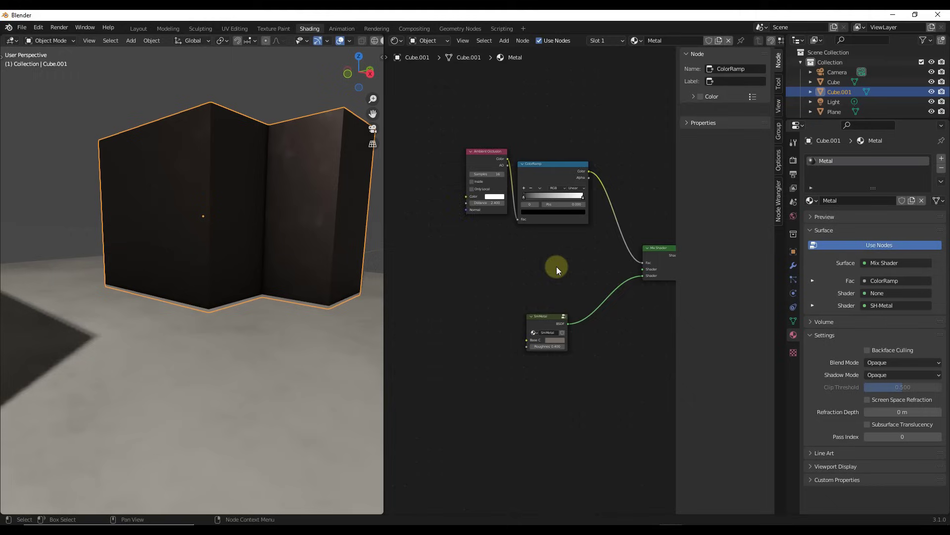
scroll(587, 274, up, 1)
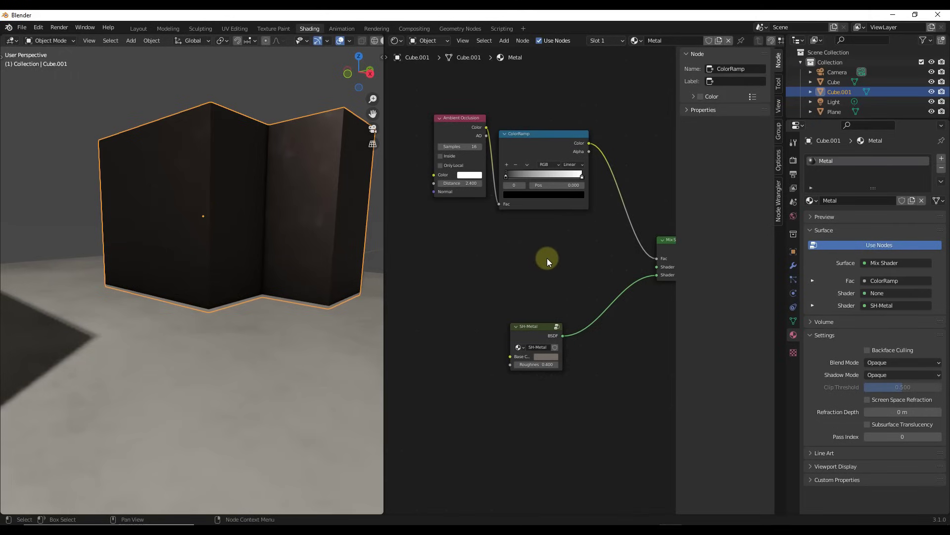
Add a Principled BSDF node between the Ambient Occlusion and SH-Metal nodes in the Metal material
key(shift+a)
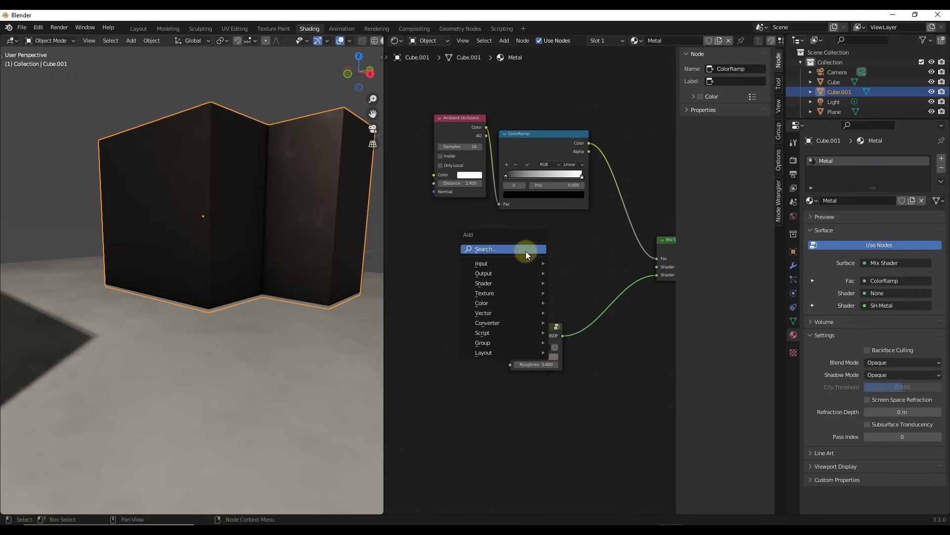
text(pri)
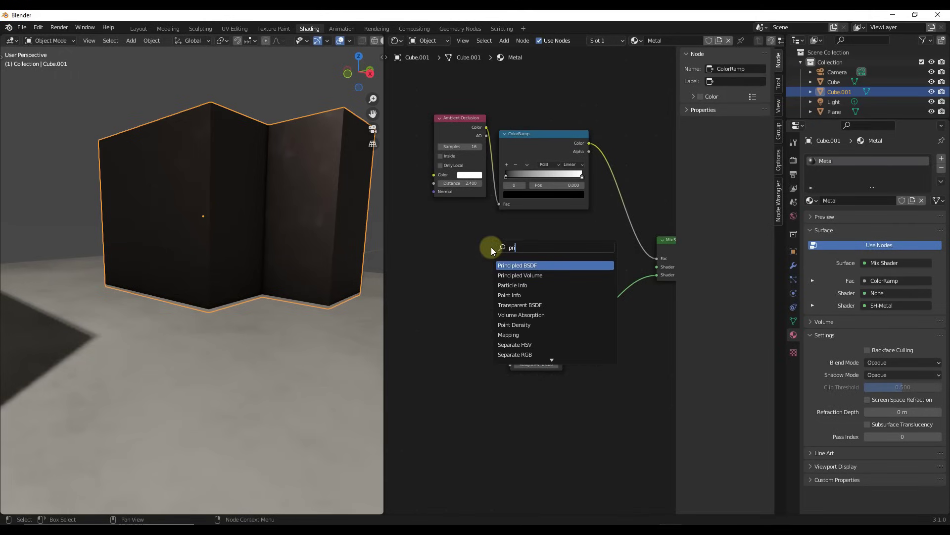
key(Return)
scroll(444, 228, up, 2)
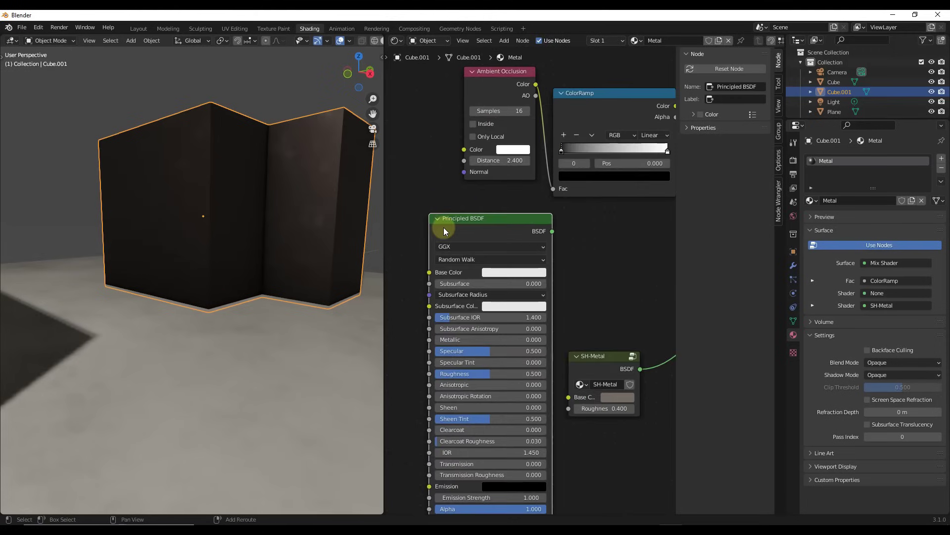
click(443, 227)
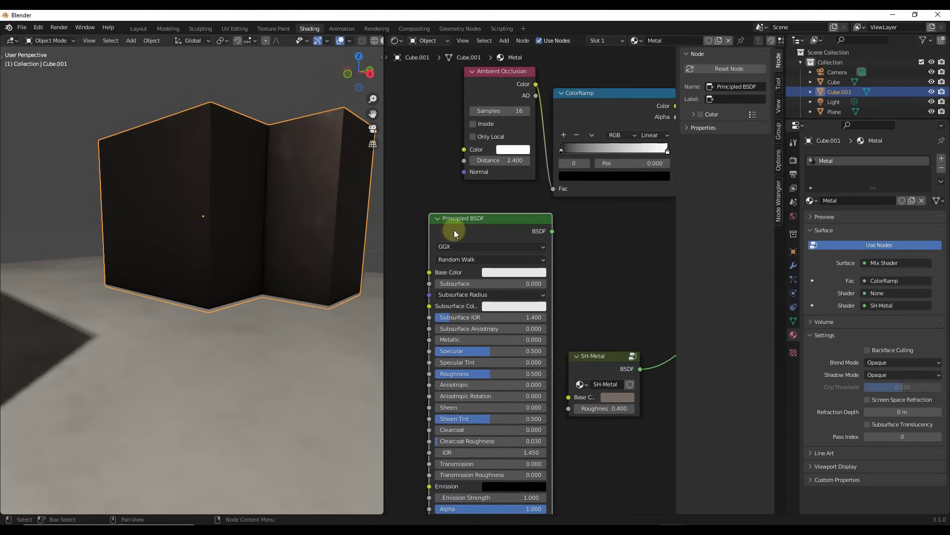
Load the six Metal_Rusted_010 texture maps, from ambientOcclusion to height, into the Principled BSDF with Principled Texture Setup
key(ctrl+shift+t)
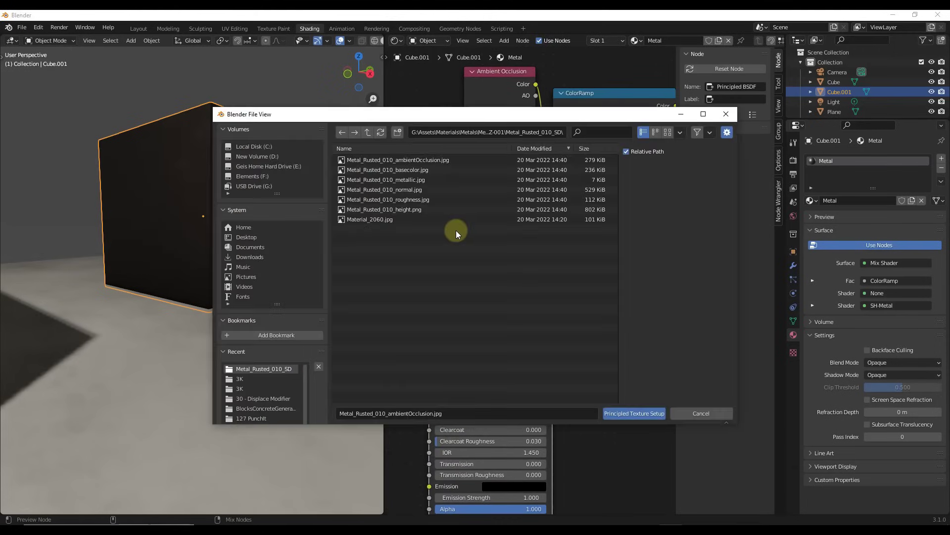
click(390, 161)
shift+click(397, 212)
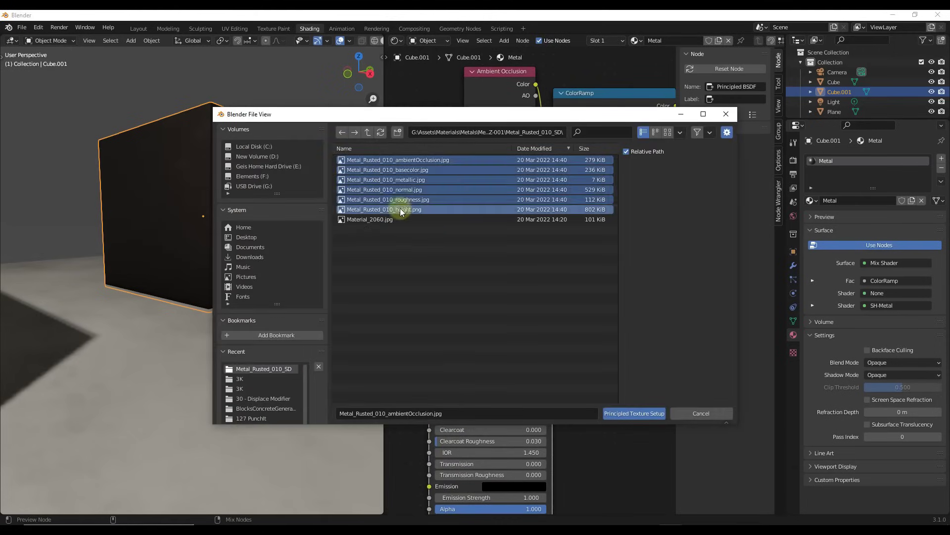
click(634, 414)
scroll(522, 247, down, 3)
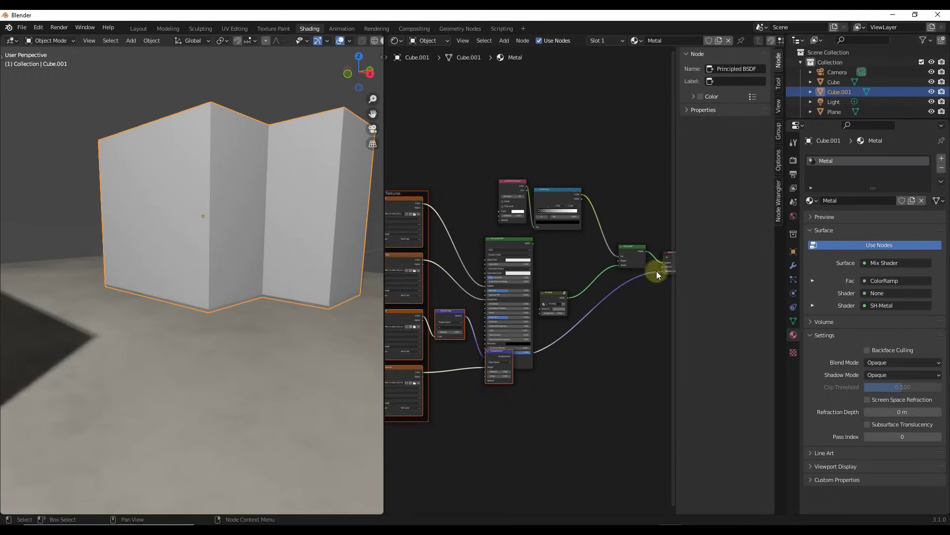
Disconnect the Material Output's Displacement input and link the Principled BSDF to the Mix Shader's first Shader input
drag(656, 271, 569, 283)
scroll(430, 240, up, 3)
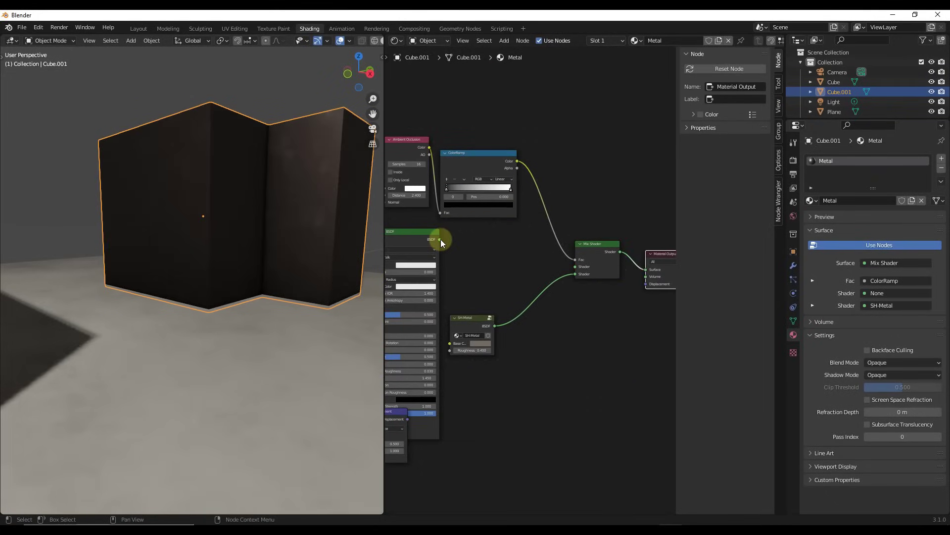
drag(440, 240, 576, 266)
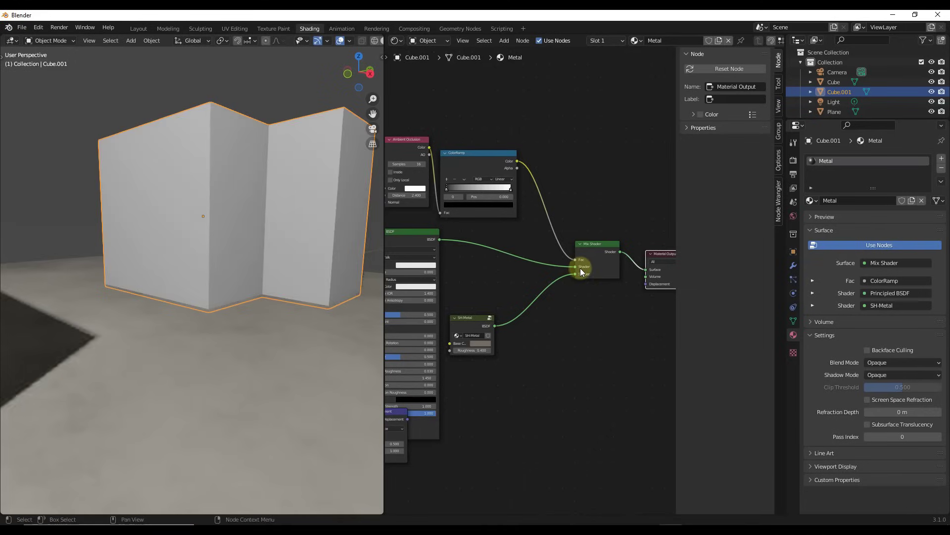
click(285, 258)
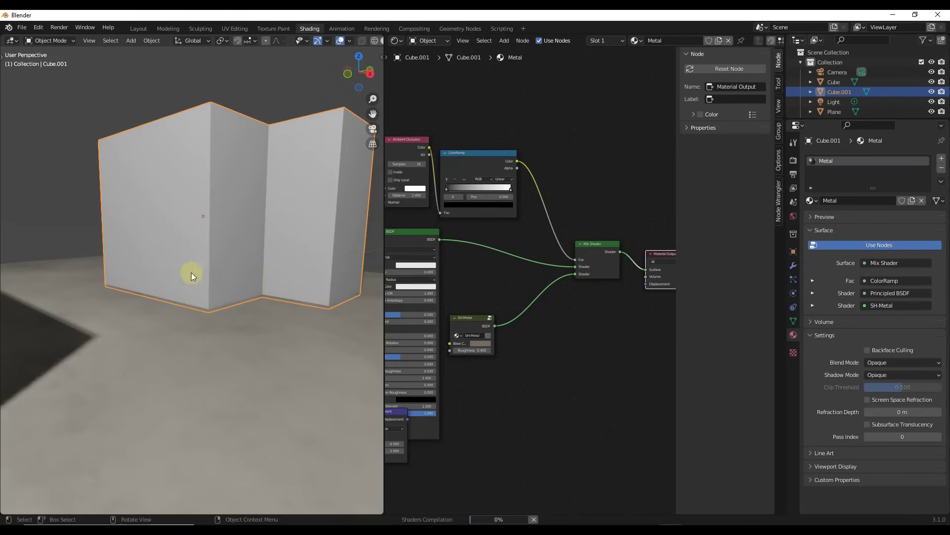
Set the Principled BSDF's Base Color to a rusty orange-red
middle_drag(320, 109, 250, 284)
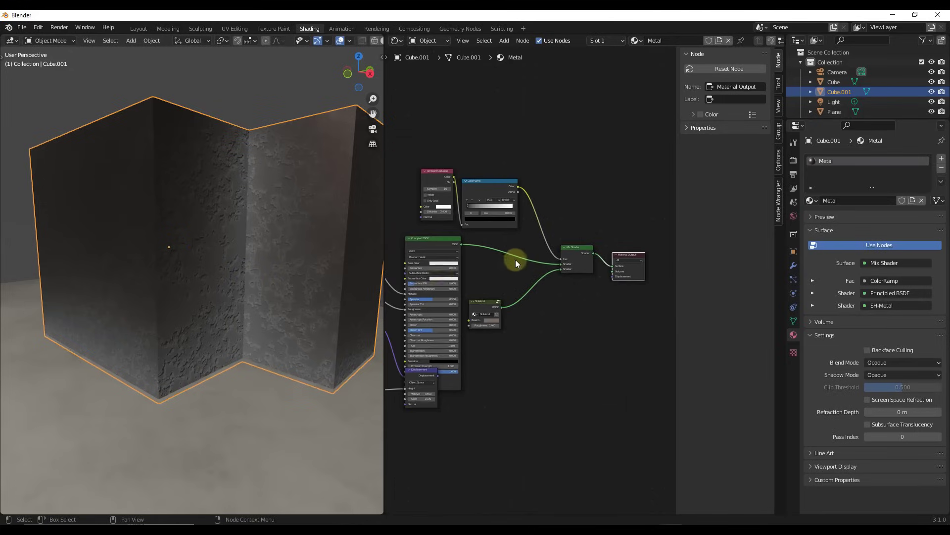
middle_drag(410, 268, 441, 262)
click(443, 260)
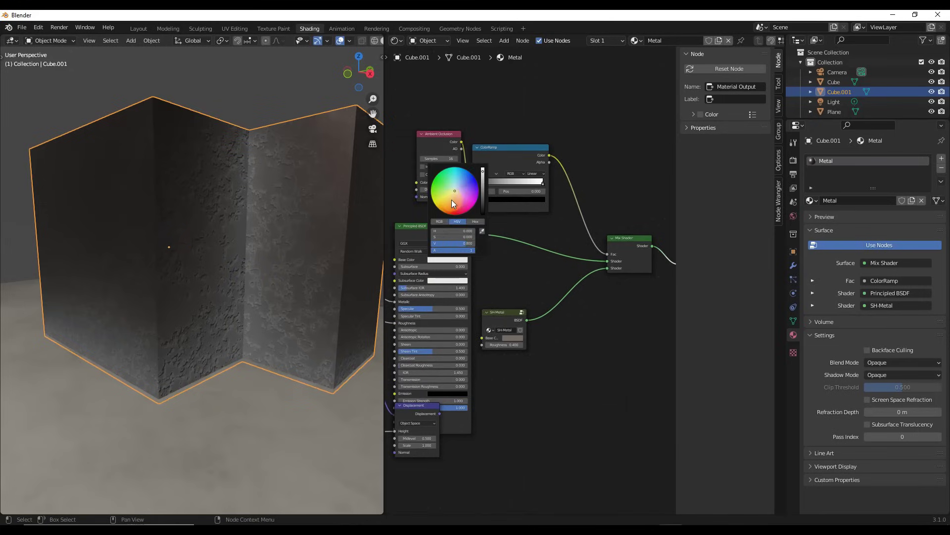
mouse_move(451, 200)
mouse_down()
mouse_move(447, 211)
mouse_move(452, 204)
mouse_up()
click(537, 232)
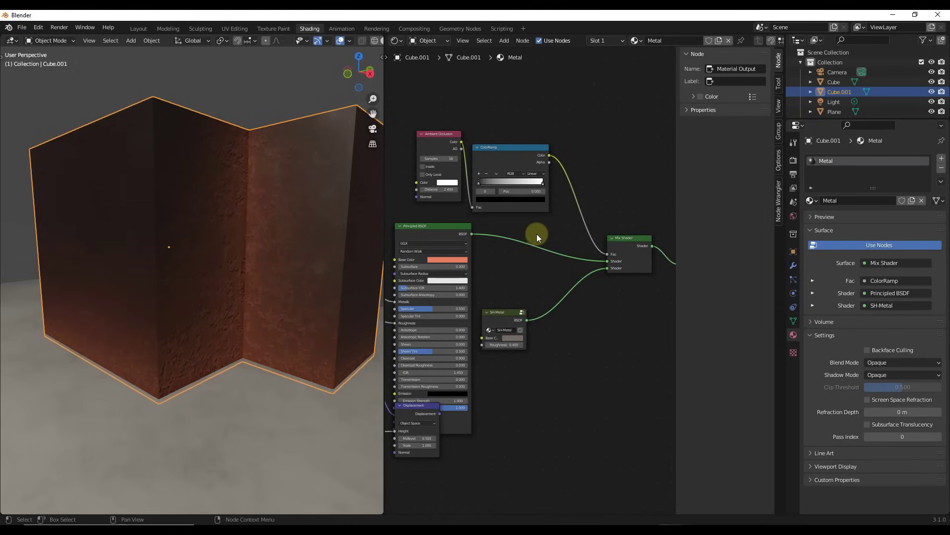
Reduce the Metal material's Ambient Occlusion Distance to 0.300 and check the rust along the cube's corners
drag(446, 187, 434, 195)
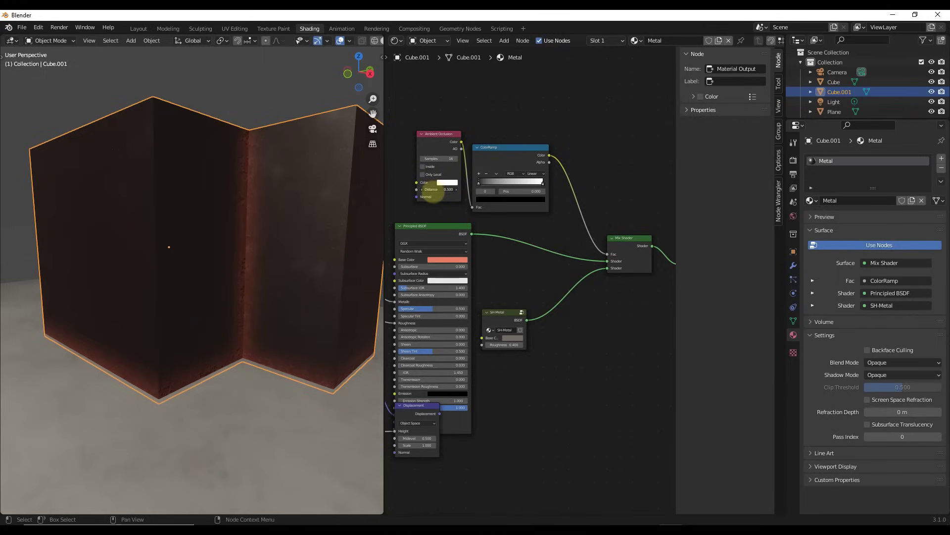
drag(434, 194, 435, 189)
ctrl+middle_drag(256, 301, 185, 276)
scroll(269, 316, down, 6)
scroll(322, 310, up, 6)
scroll(201, 268, down, 6)
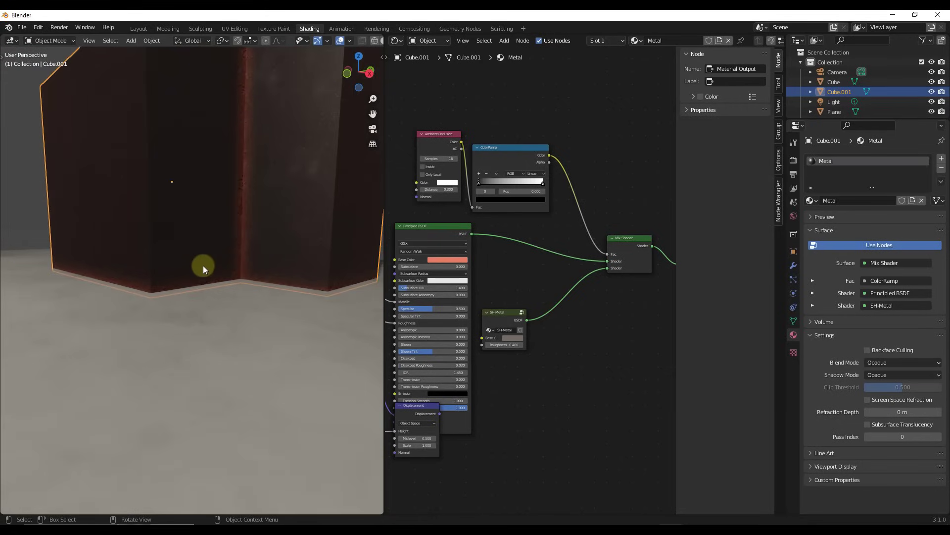
Move the ColorRamp's black stop to about 0.42 and its white stop inward close to it
scroll(236, 150, up, 6)
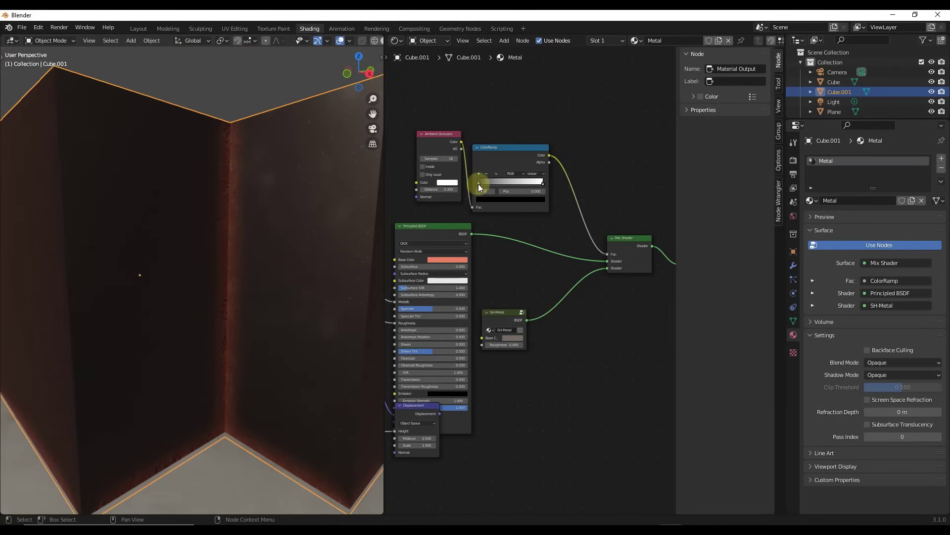
mouse_move(503, 184)
mouse_down()
mouse_move(557, 185)
mouse_move(533, 188)
mouse_up()
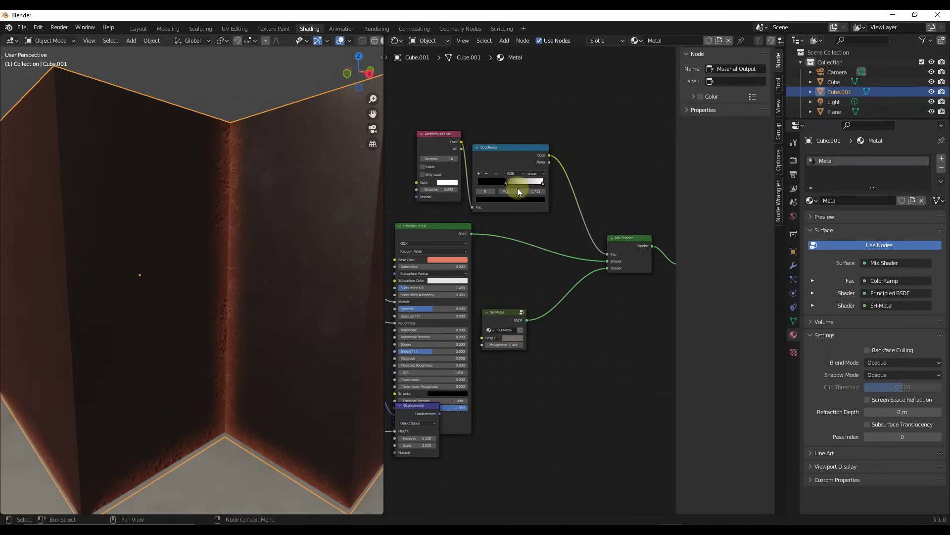
drag(542, 183, 509, 183)
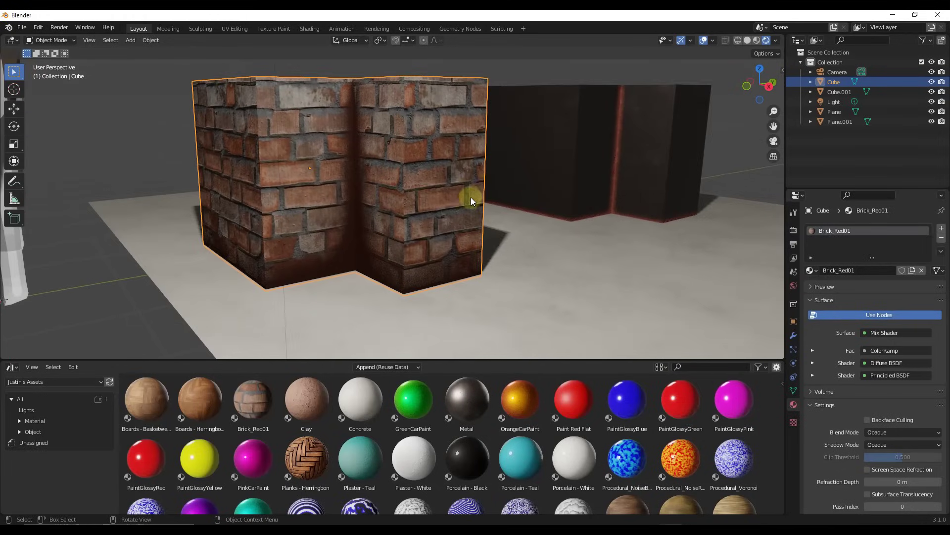
Select the concrete ground plane beneath the brick block and open its Concrete material in the Shading workspace
middle_drag(471, 197, 284, 236)
click(340, 233)
scroll(361, 222, up, 5)
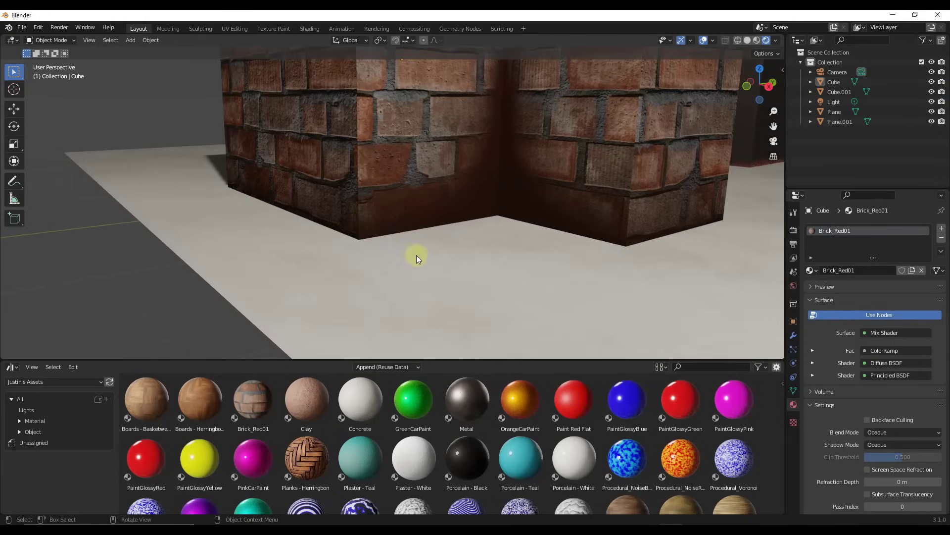
scroll(419, 254, down, 4)
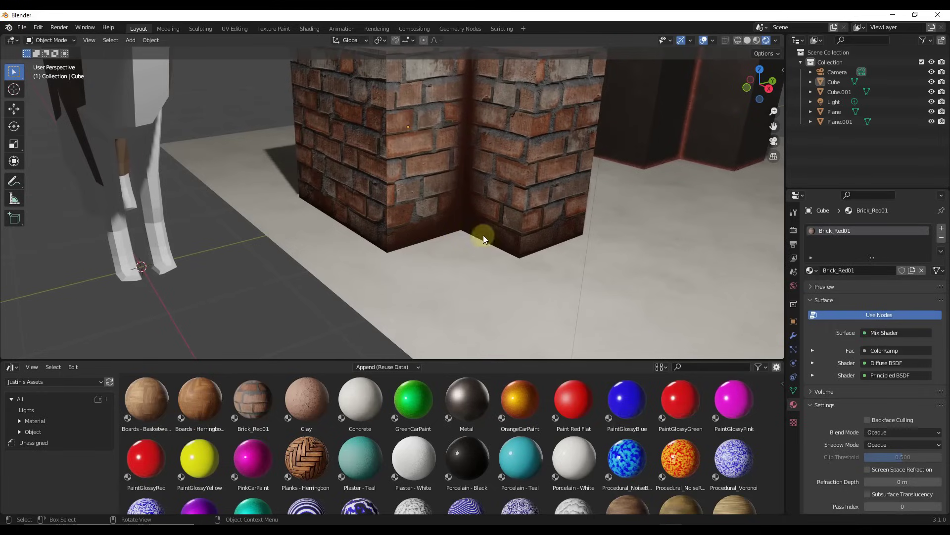
click(478, 281)
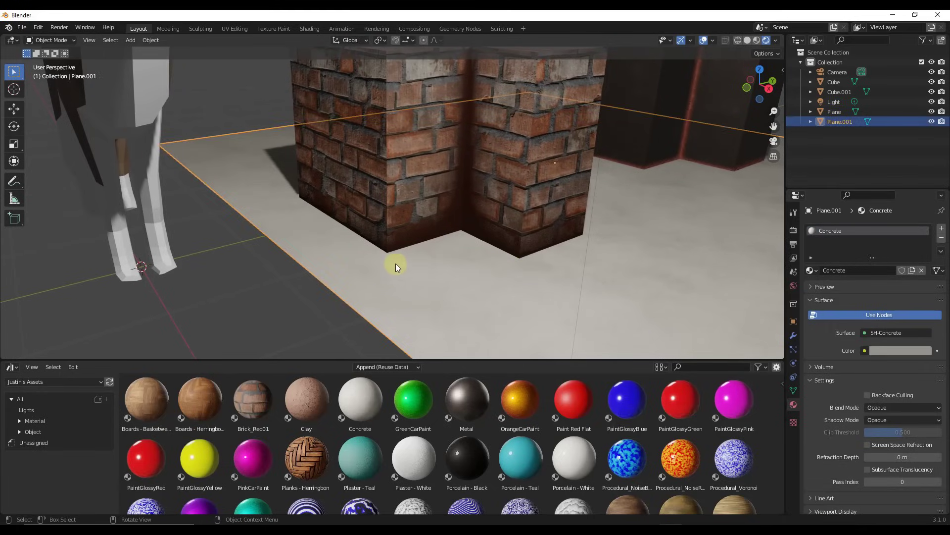
click(307, 30)
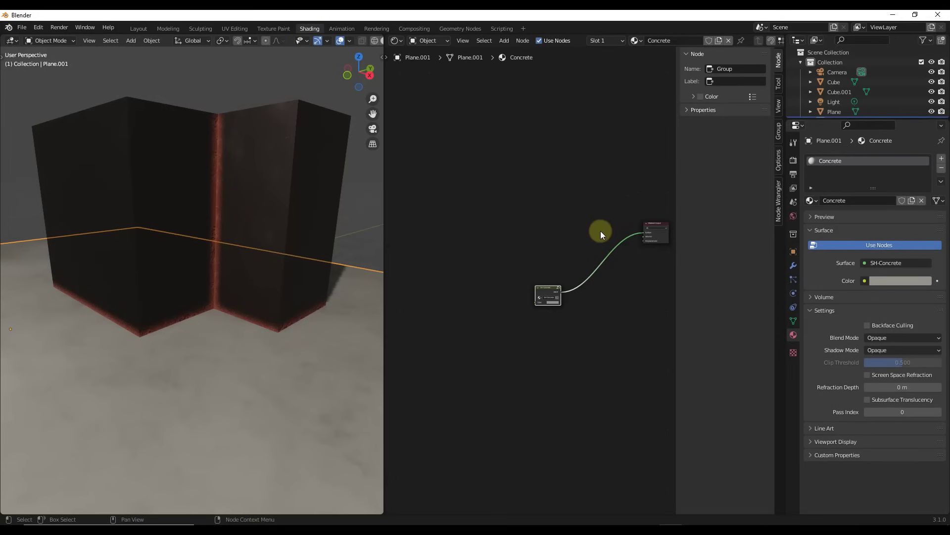
middle_drag(337, 180, 102, 212)
scroll(152, 224, up, 6)
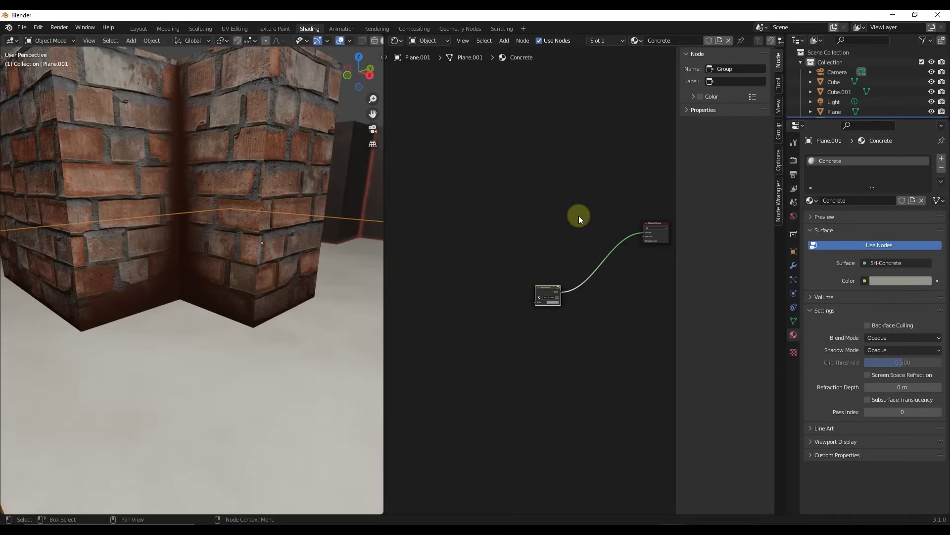
Add an Ambient Occlusion node above SH-Concrete in the Concrete material
click(517, 218)
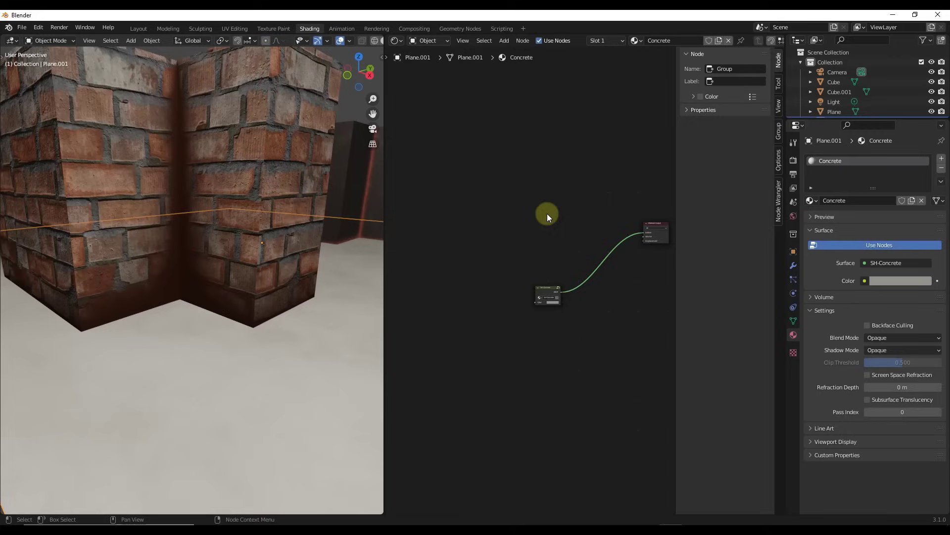
scroll(547, 216, up, 3)
key(shift+a)
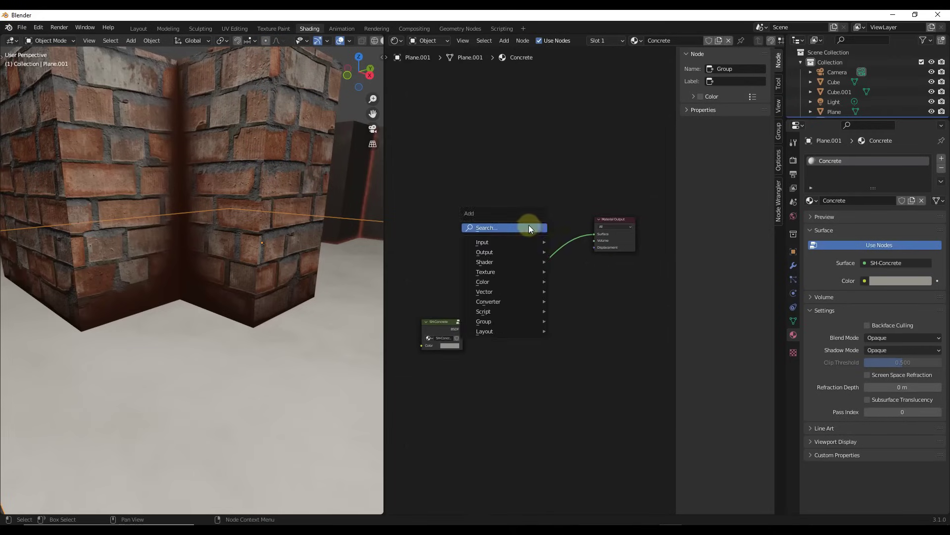
click(529, 228)
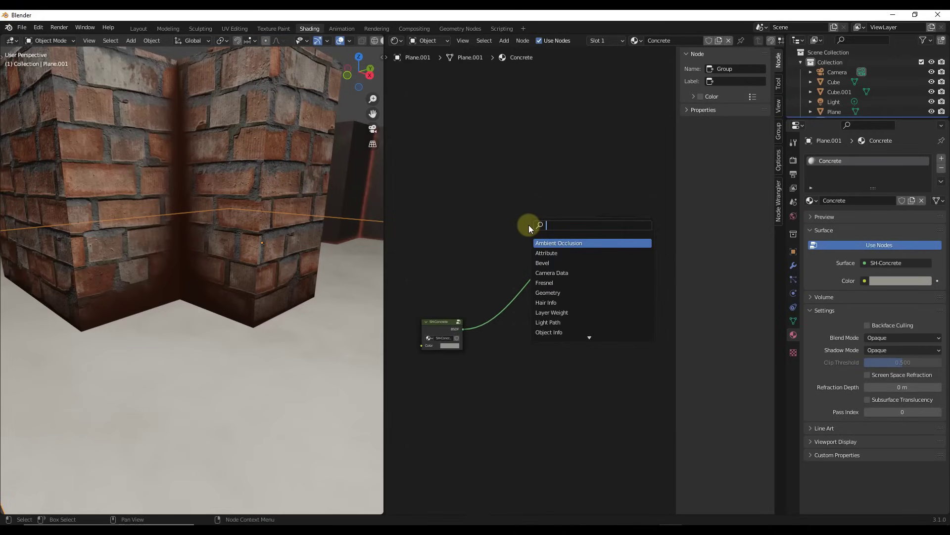
click(547, 243)
click(443, 182)
Add a ColorRamp node to the Concrete material and connect the Ambient Occlusion's Color output to its Fac input
key(shift+a)
click(494, 185)
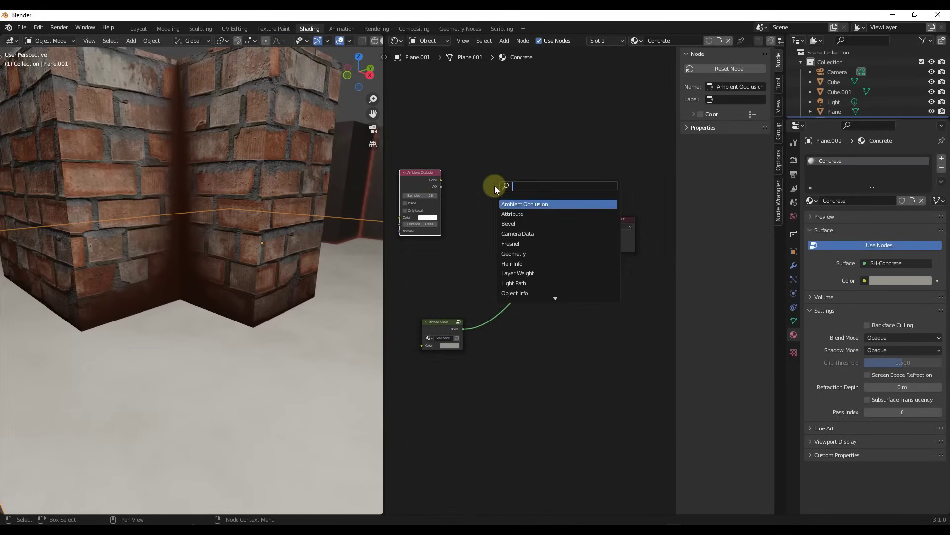
text(colo)
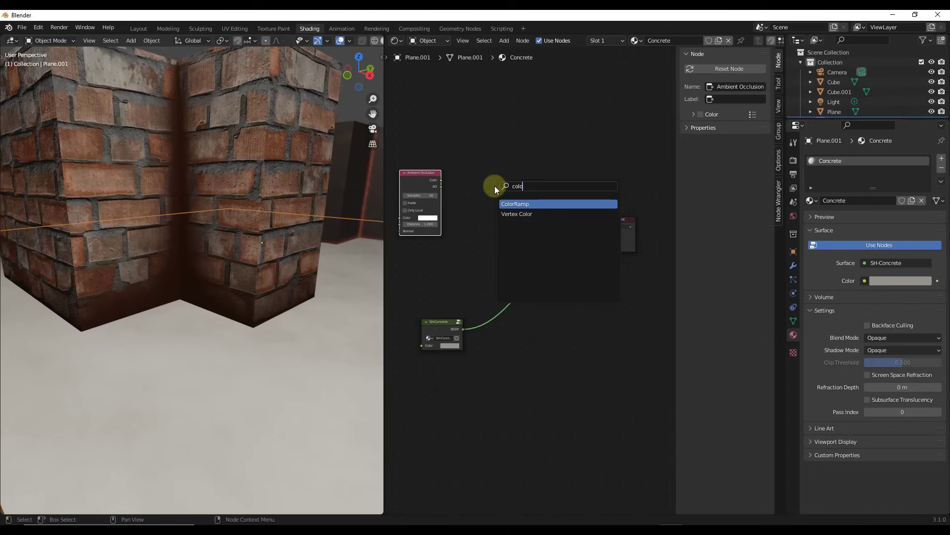
click(515, 203)
drag(440, 180, 469, 238)
Insert a Mix Shader with SH-Concrete in its second Shader input and the ColorRamp's Color output in its Fac input
drag(615, 229, 647, 273)
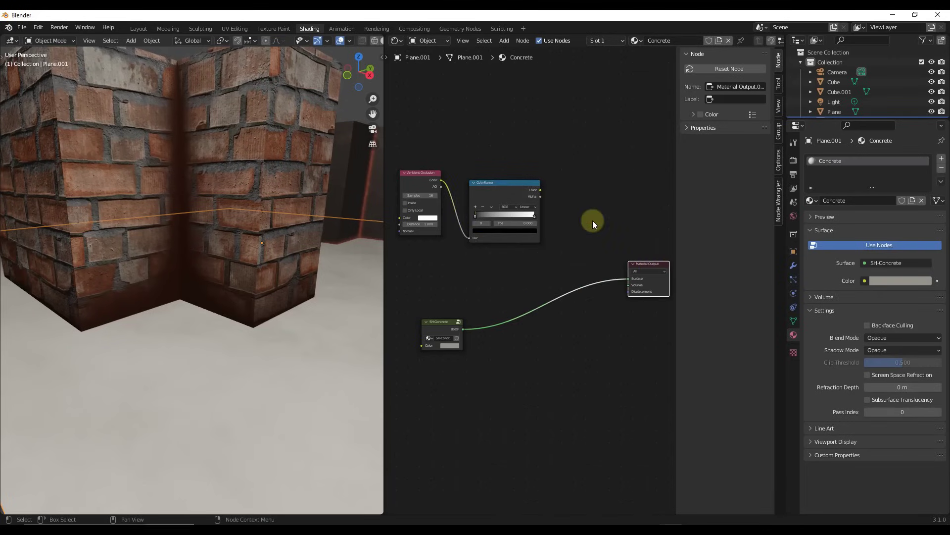
key(shift+a)
click(654, 297)
click(567, 254)
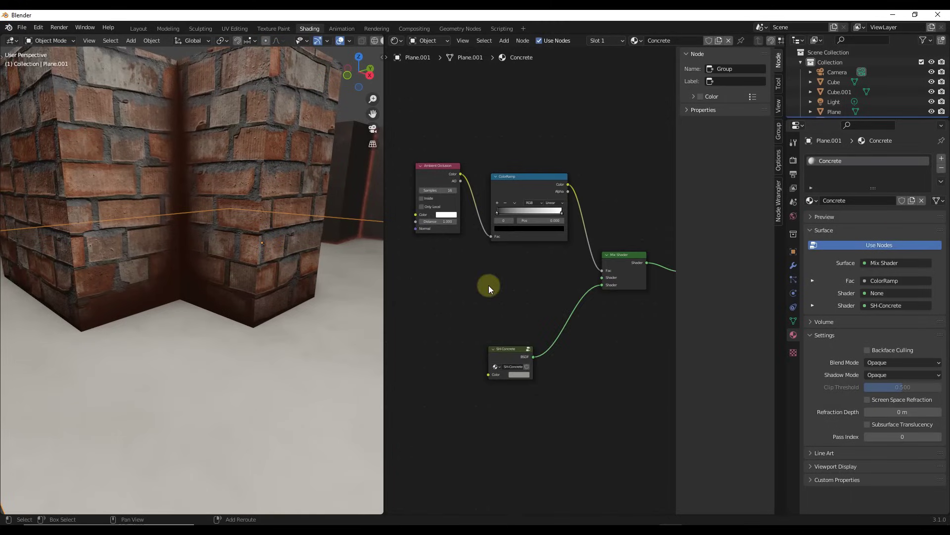
Add a Diffuse BSDF node and connect it to the Mix Shader's first Shader input in the Concrete material
key(shift+a)
text(di)
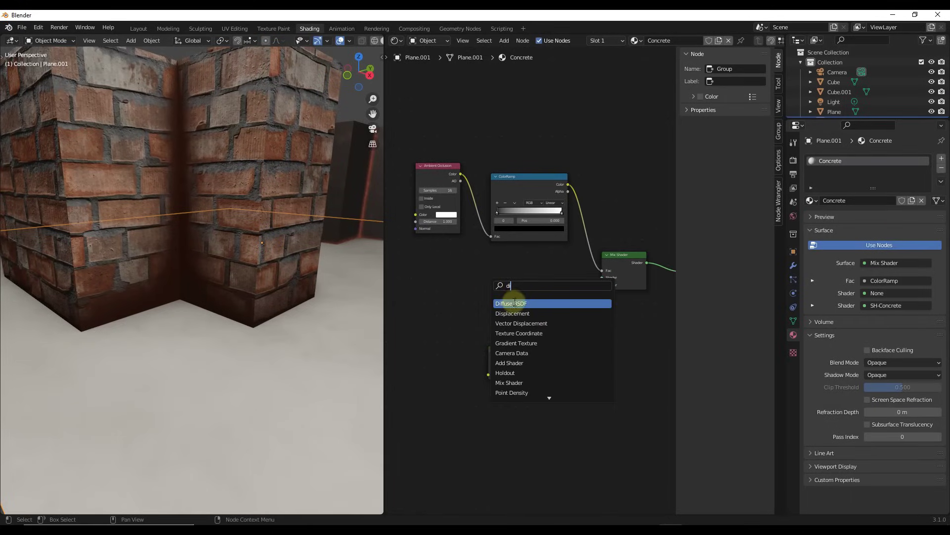
key(Return)
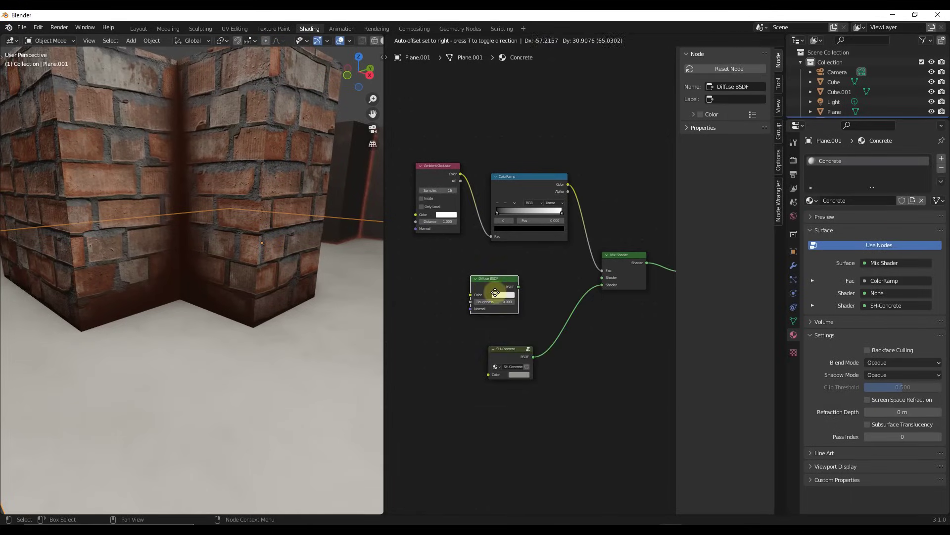
click(495, 287)
drag(519, 286, 602, 277)
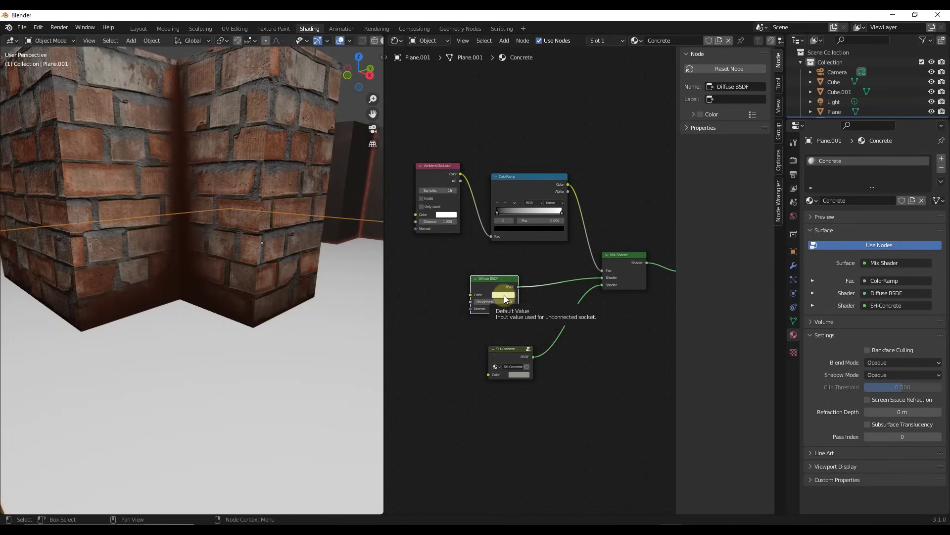
Darken the Diffuse BSDF color to near black, and tune the shadow with the ColorRamp's black stop at about 0.53 and the Ambient Occlusion Distance
click(504, 295)
drag(547, 223, 547, 240)
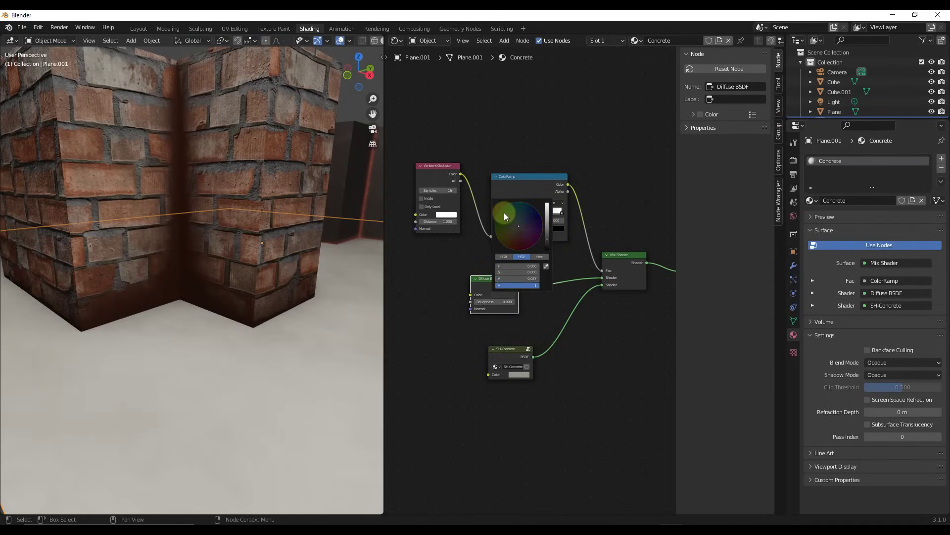
drag(446, 221, 435, 229)
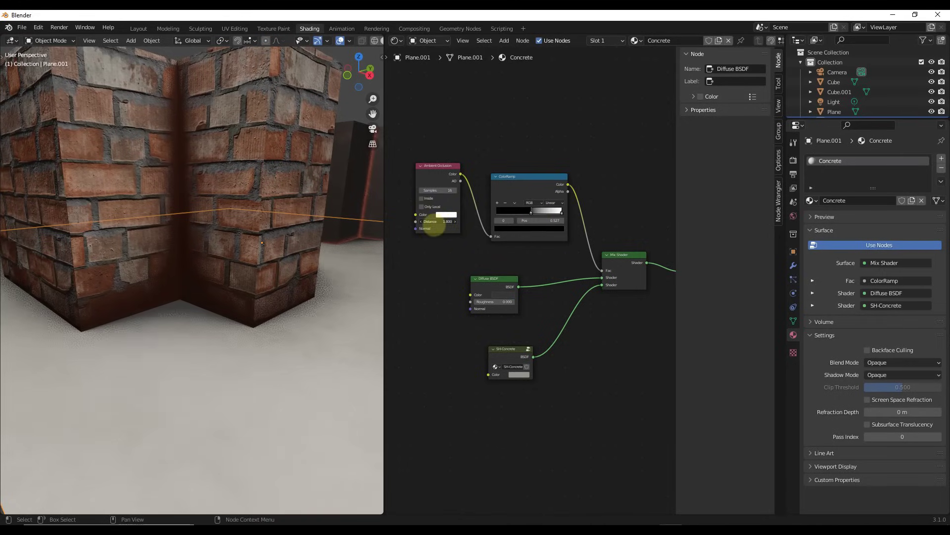
Examine the shading where the brick block meets the concrete ground, from near and far
middle_drag(203, 277, 133, 364)
click(37, 196)
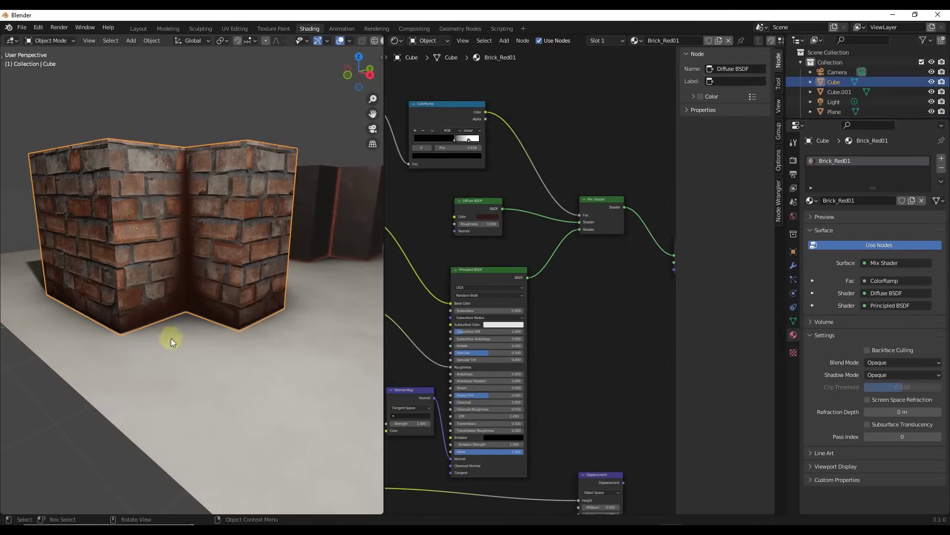
click(46, 402)
scroll(206, 304, up, 4)
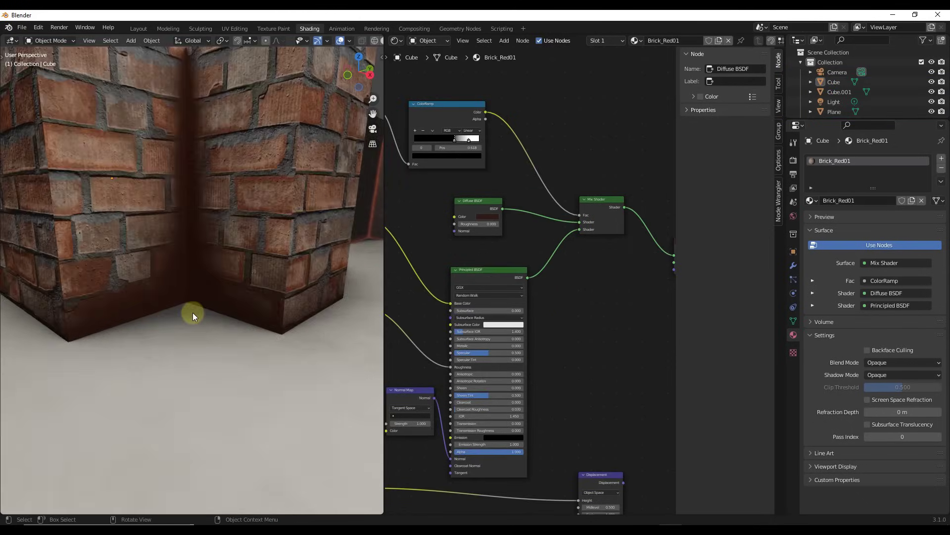
scroll(207, 314, down, 3)
scroll(203, 319, down, 2)
key(KP_4)
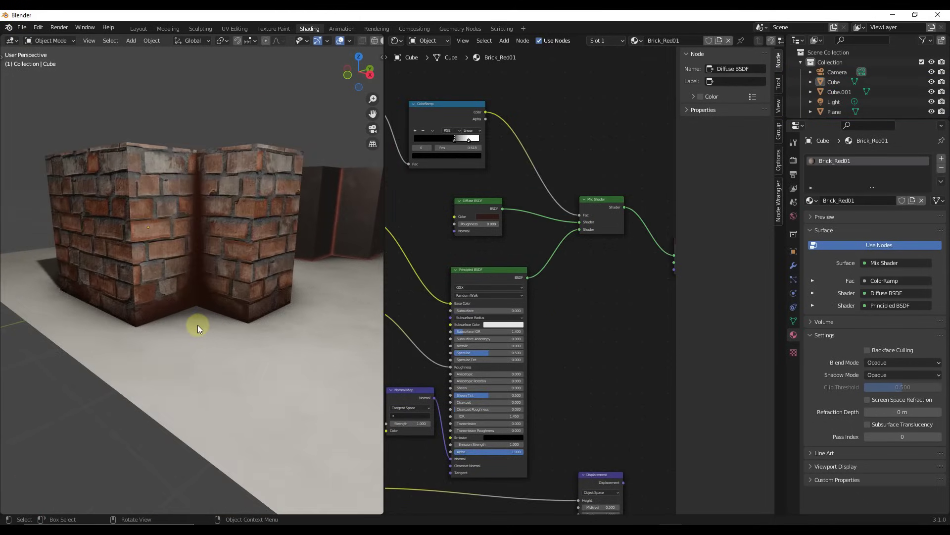